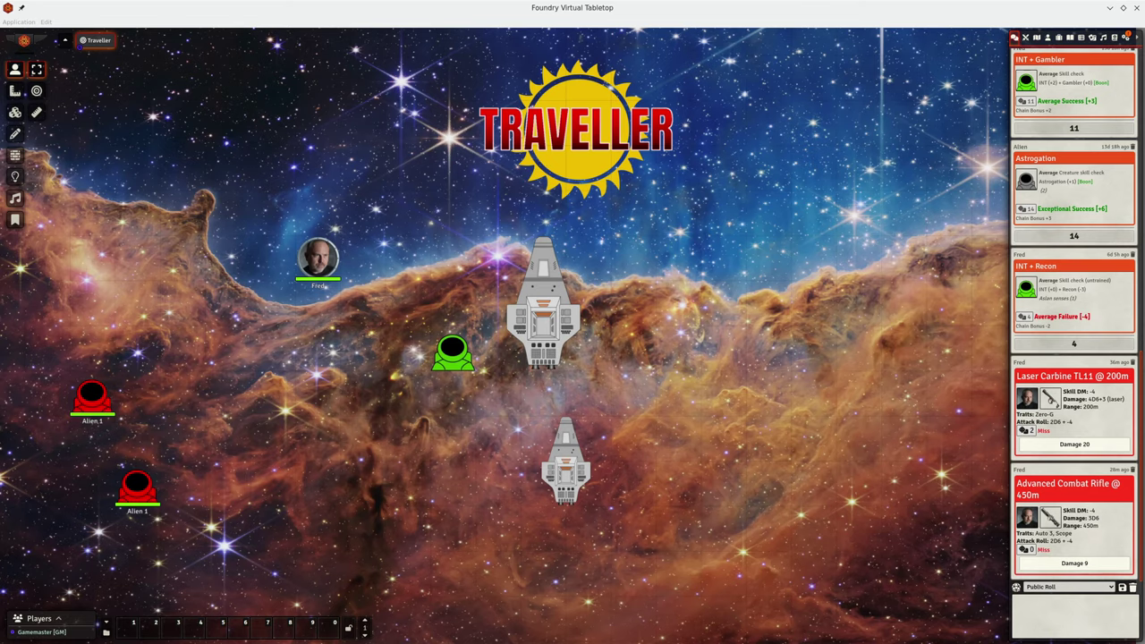
Switch to the Foundry v12 world, open the green token's character sheet and roll its Engineer skill check.
left_click(533, 41)
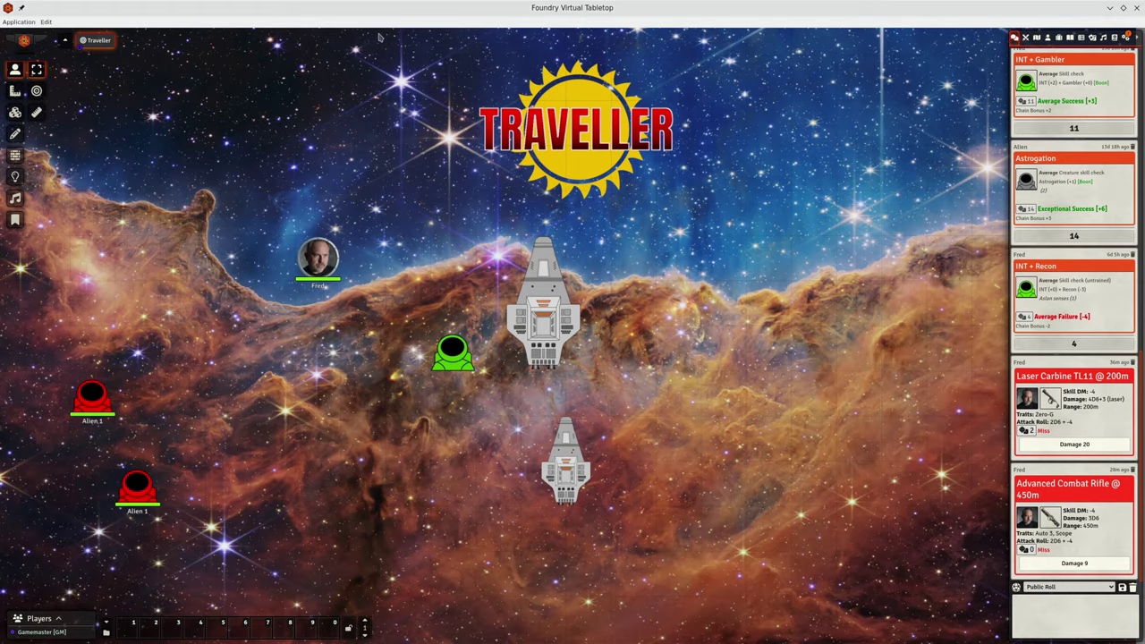
key("alt+Tab")
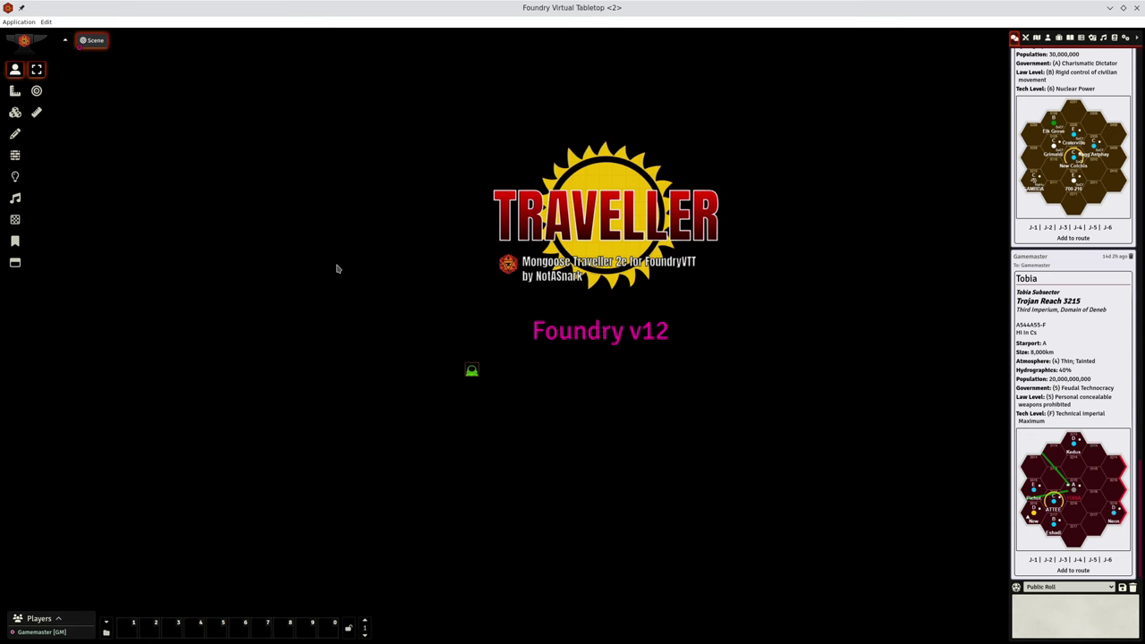
double_click(471, 372)
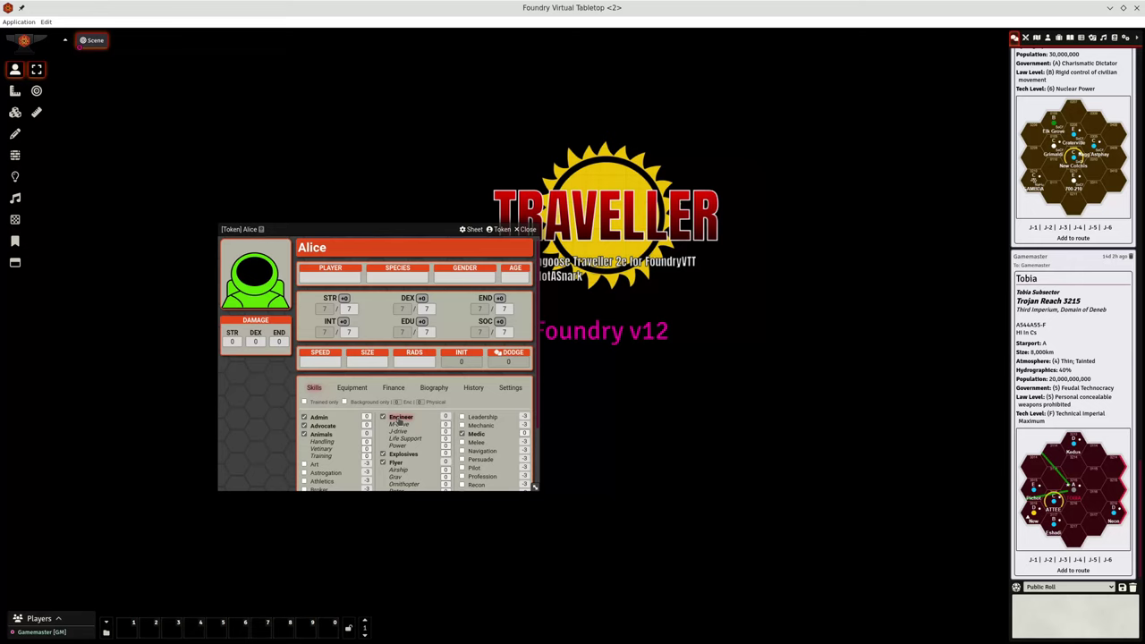
left_click(400, 418)
left_click(528, 377)
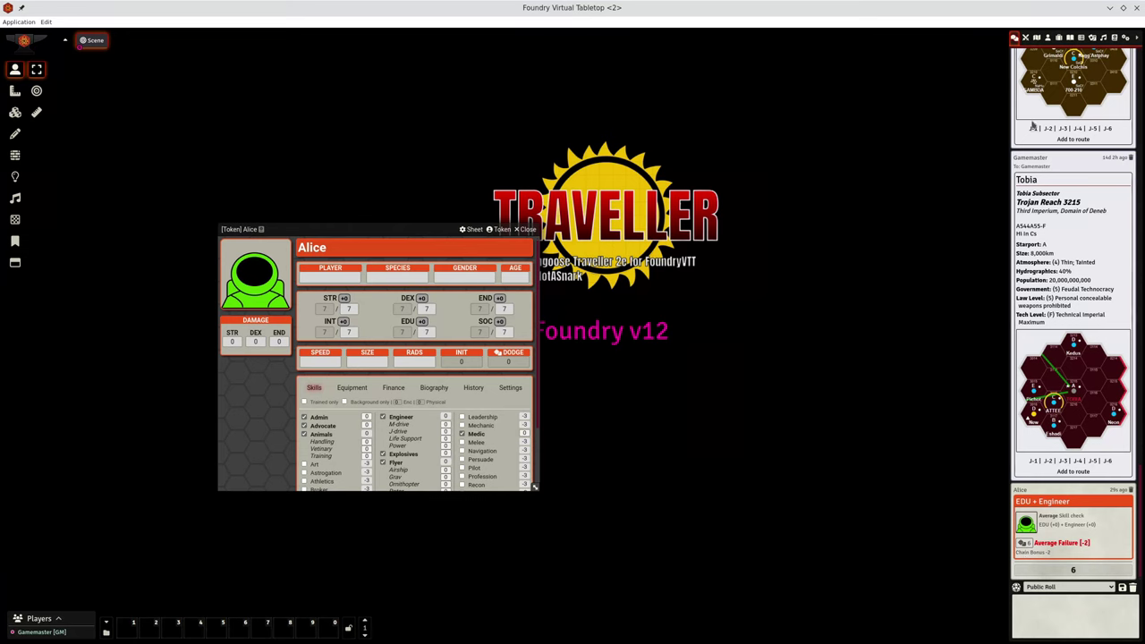
Open the Big Gun item from the world's items and review the weapon skills it can use.
left_click(1057, 39)
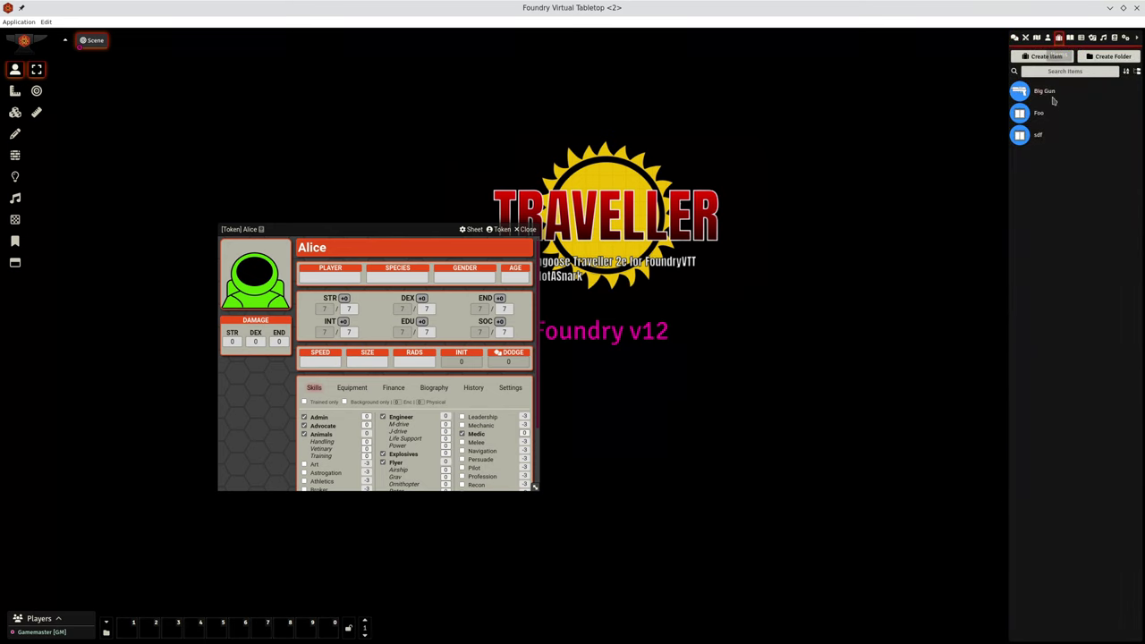
left_click(1045, 93)
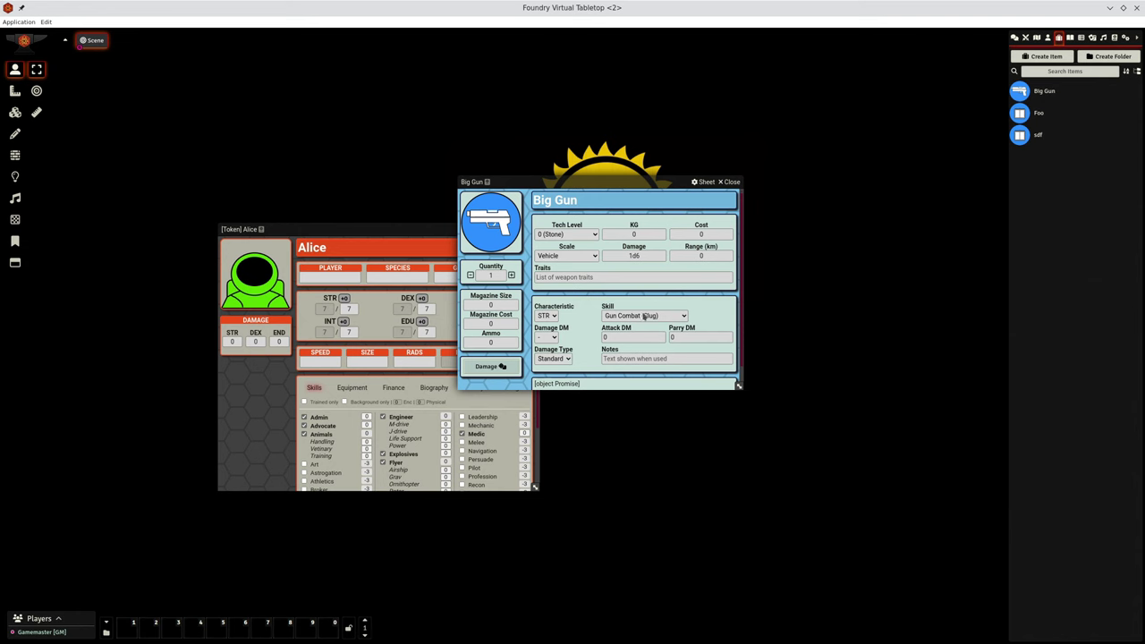
left_click(645, 317)
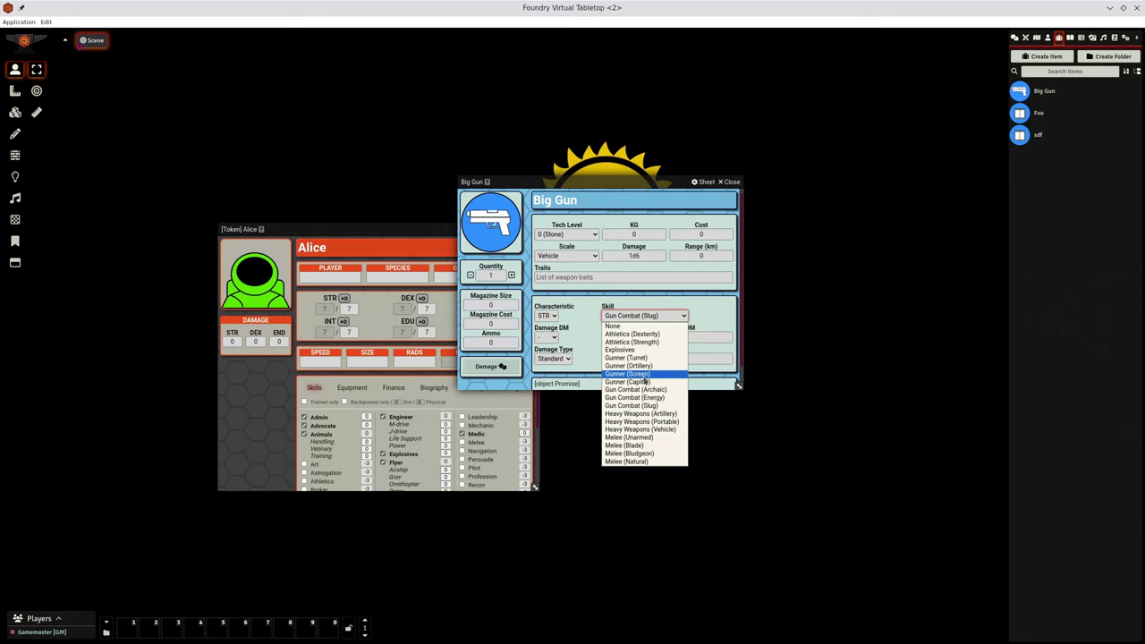
left_click(708, 313)
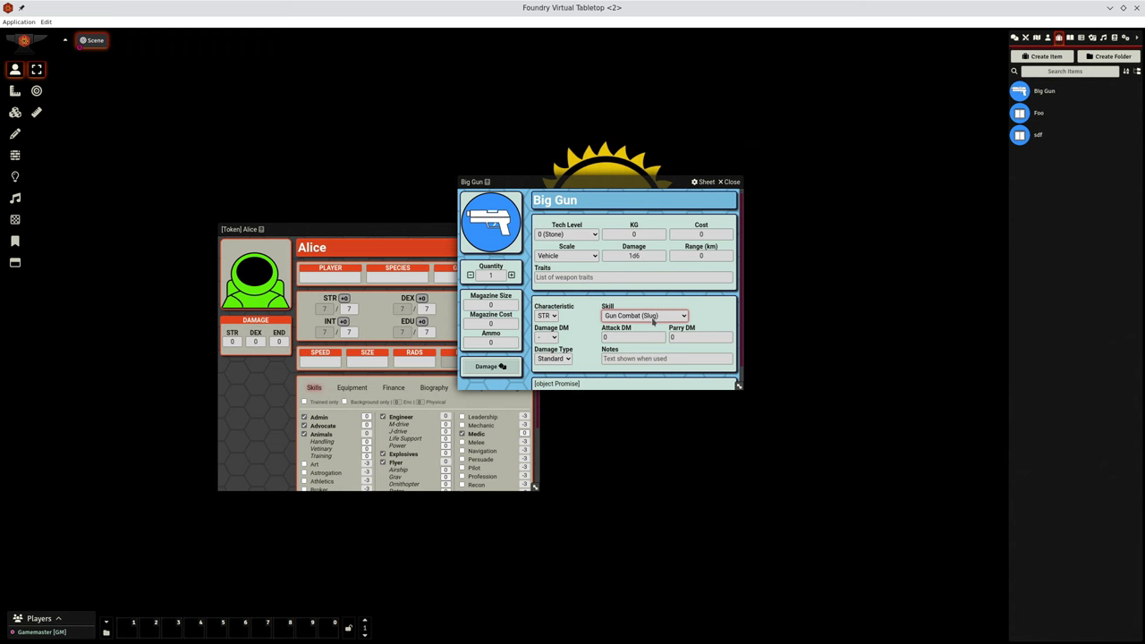
Enlarge the character sheet, compare its skills with Big Gun's skill options, keep Gun Combat (Slug), and close both sheets.
left_click_drag(535, 486, 588, 566)
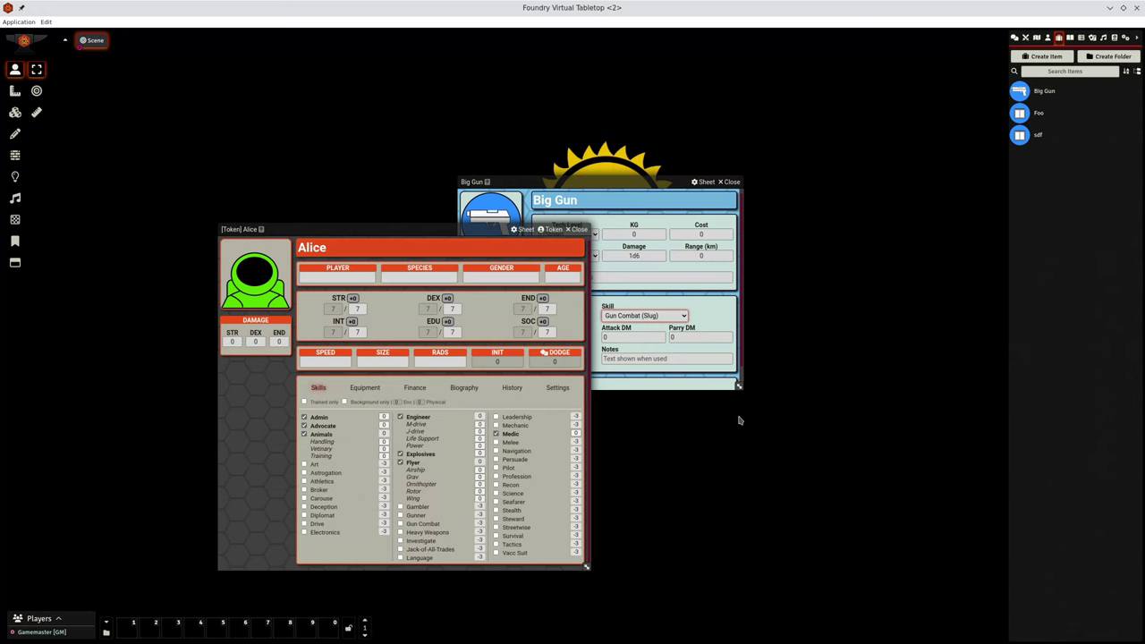
left_click(670, 318)
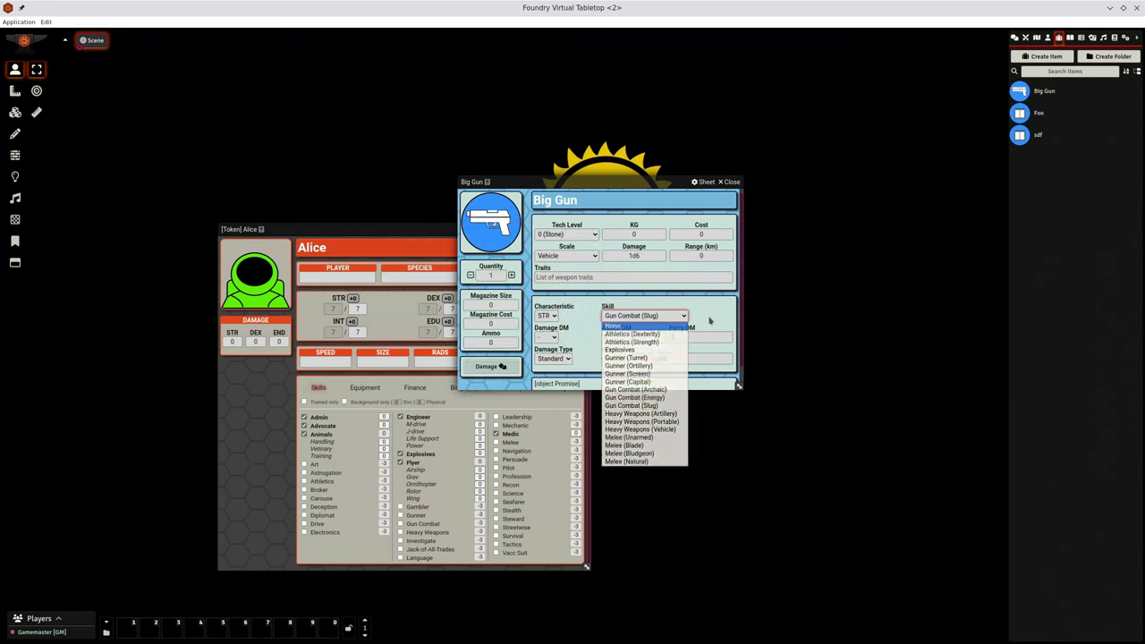
left_click(631, 405)
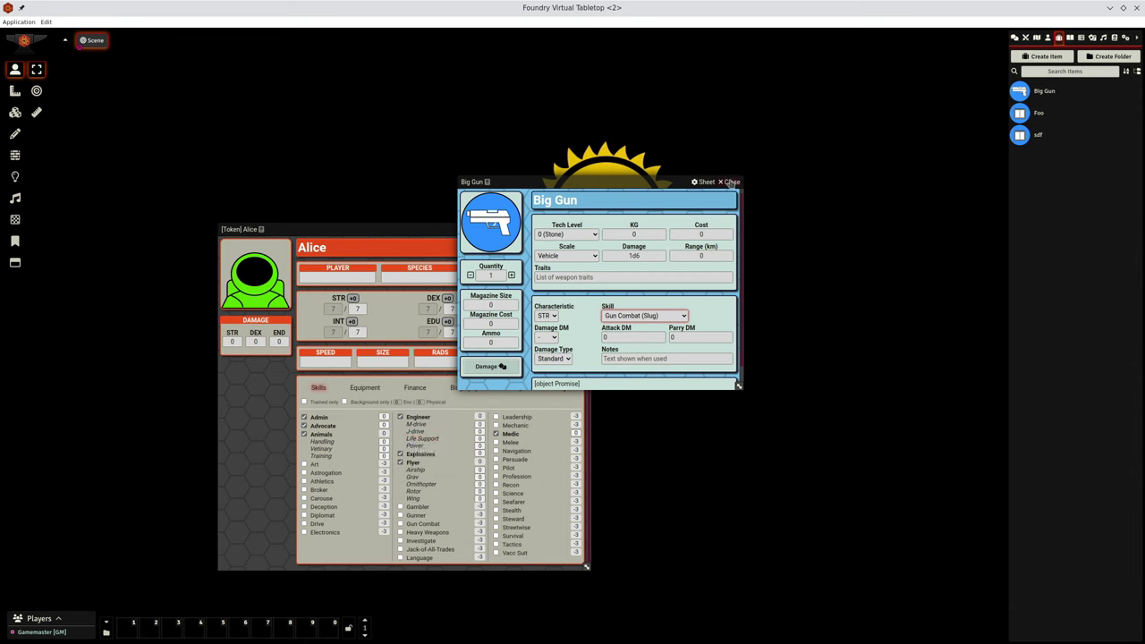
left_click(731, 183)
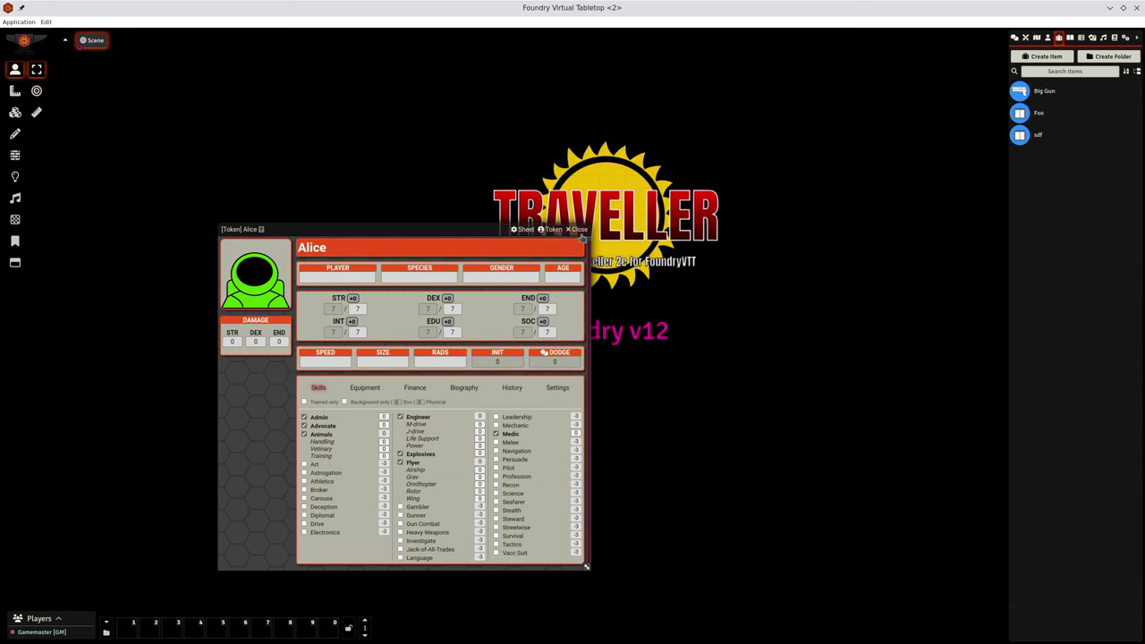
left_click(580, 231)
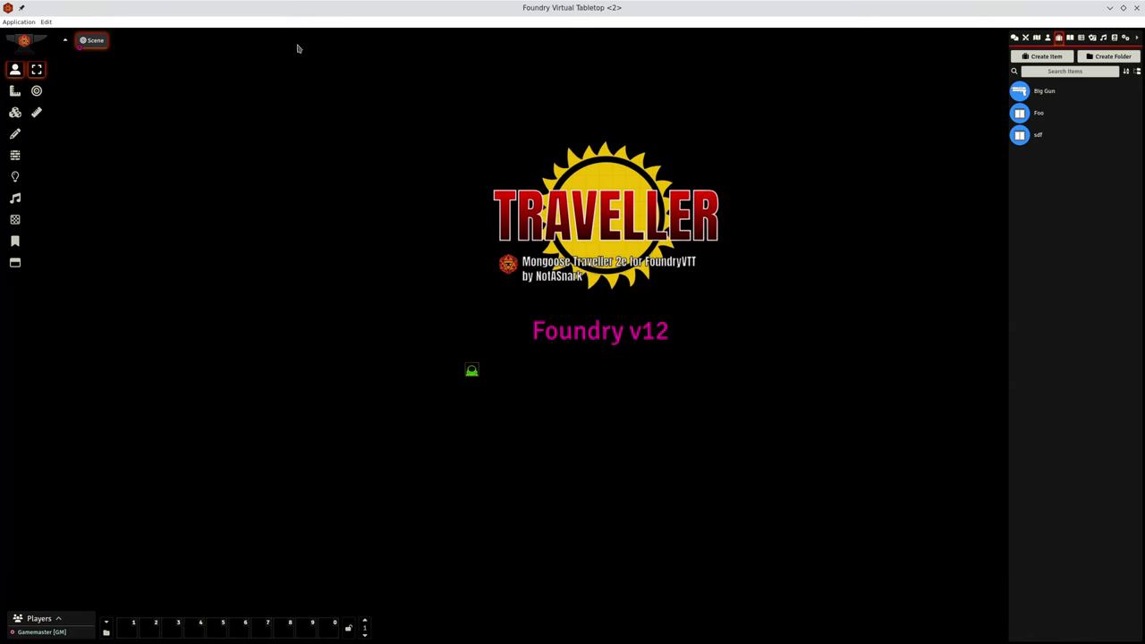
Switch back to the Traveller world, open the larger ship's Trader sheet and set its computer TL to 14.
key("alt+Tab")
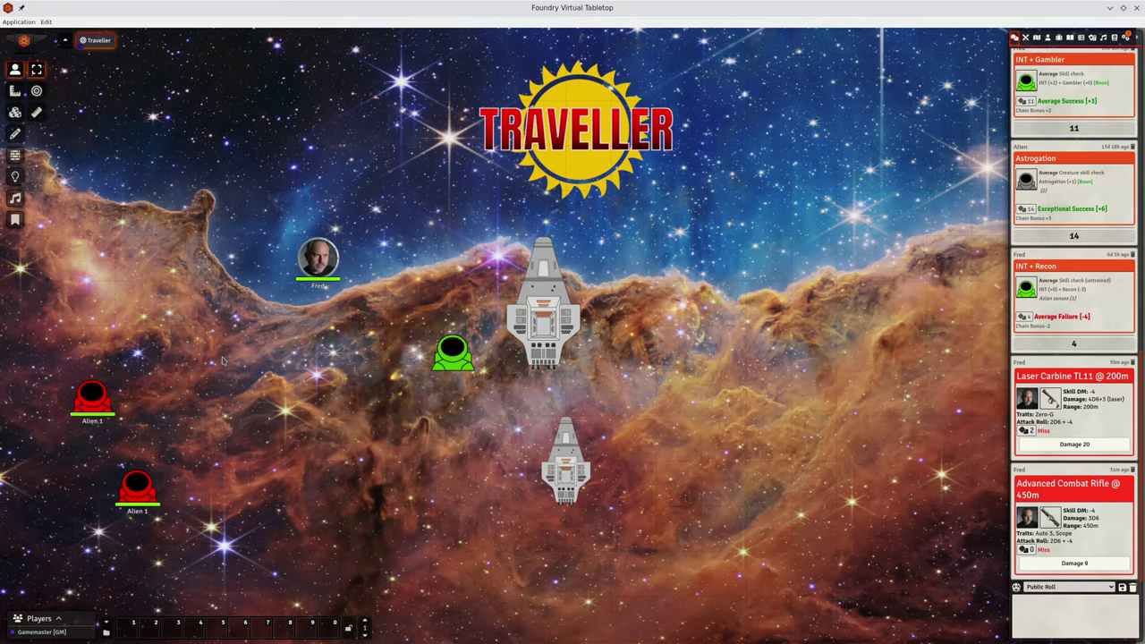
double_click(552, 304)
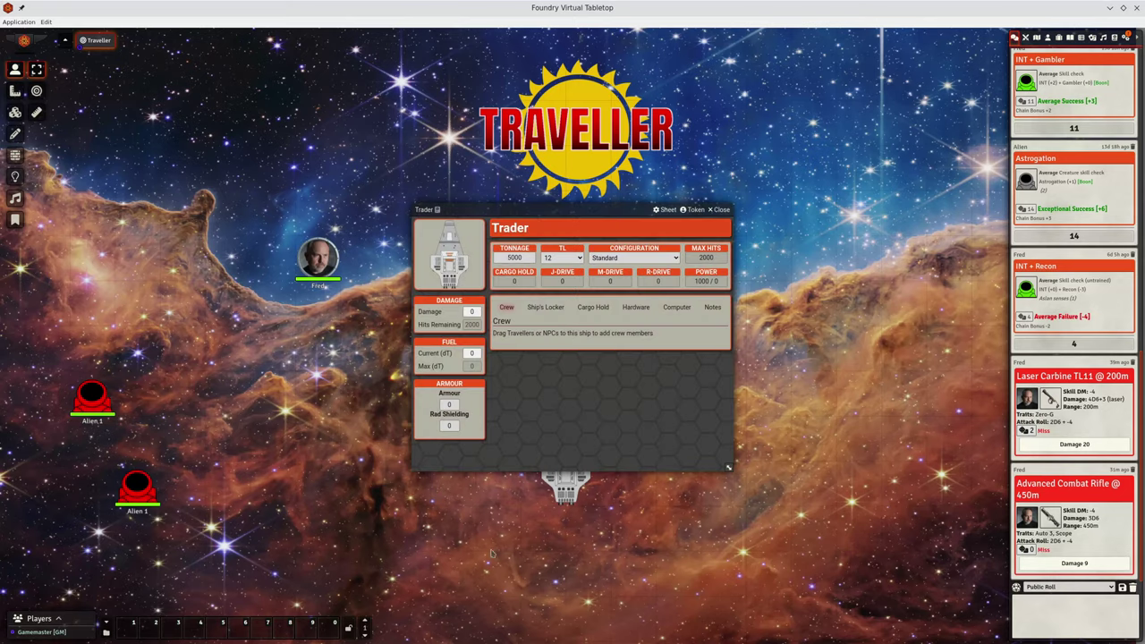
left_click(676, 307)
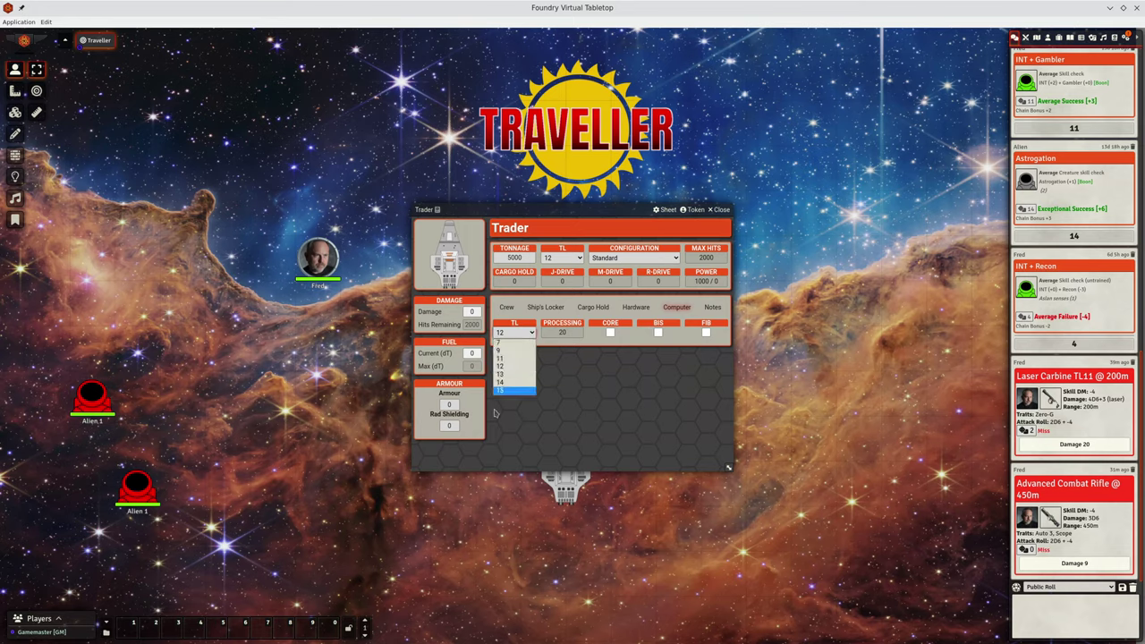
left_click(506, 374)
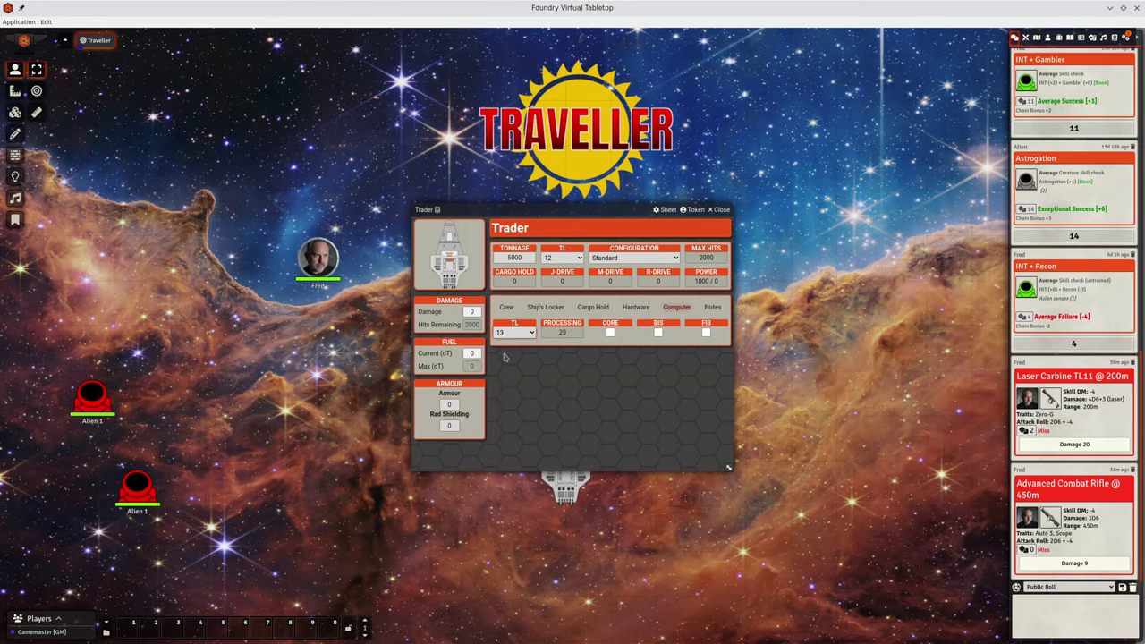
left_click(532, 333)
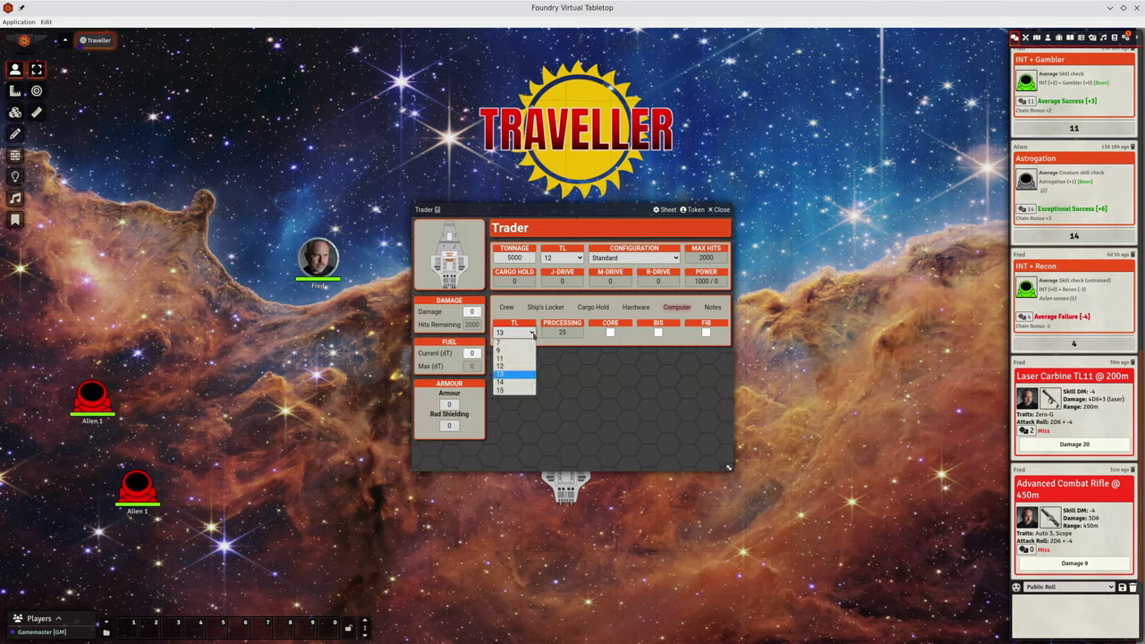
left_click(508, 383)
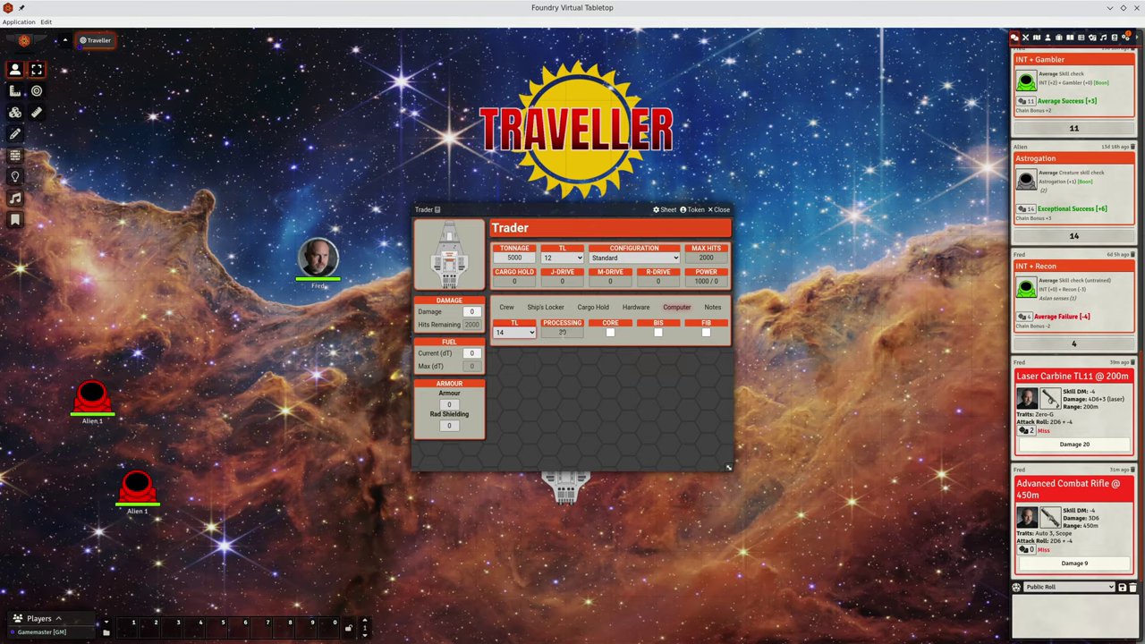
Try the Core option on the ship's computer, clear it again and close the Trader sheet.
left_click(610, 332)
left_click(609, 332)
left_click(720, 211)
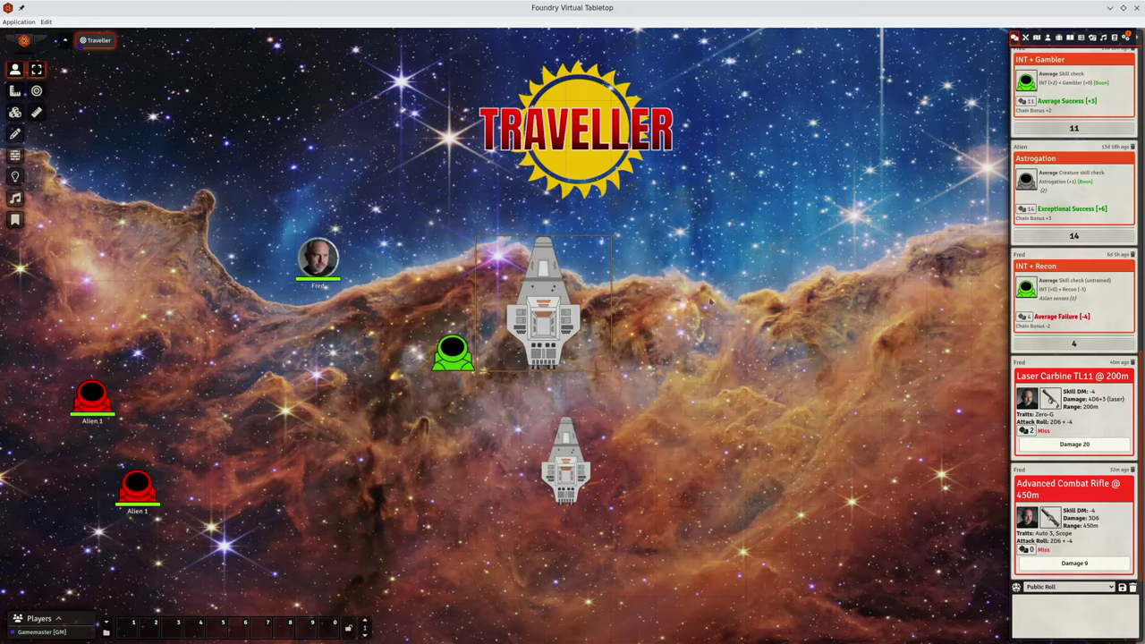
Open the Laser Carbine TL11 for editing from the equipment on the portrait token's character sheet.
left_click(1059, 40)
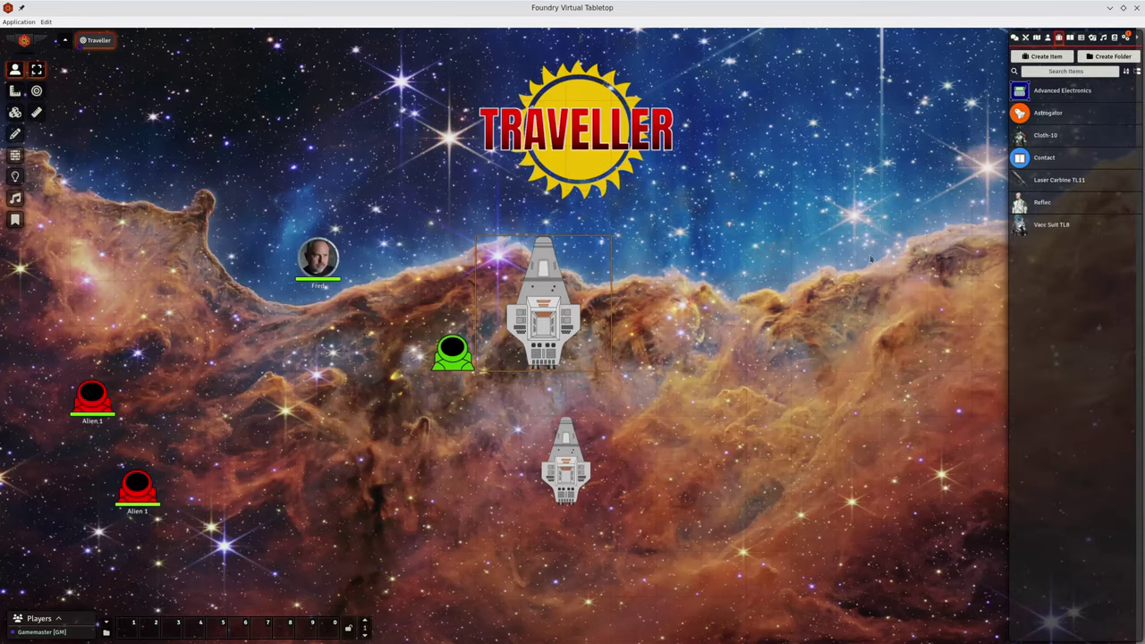
double_click(318, 258)
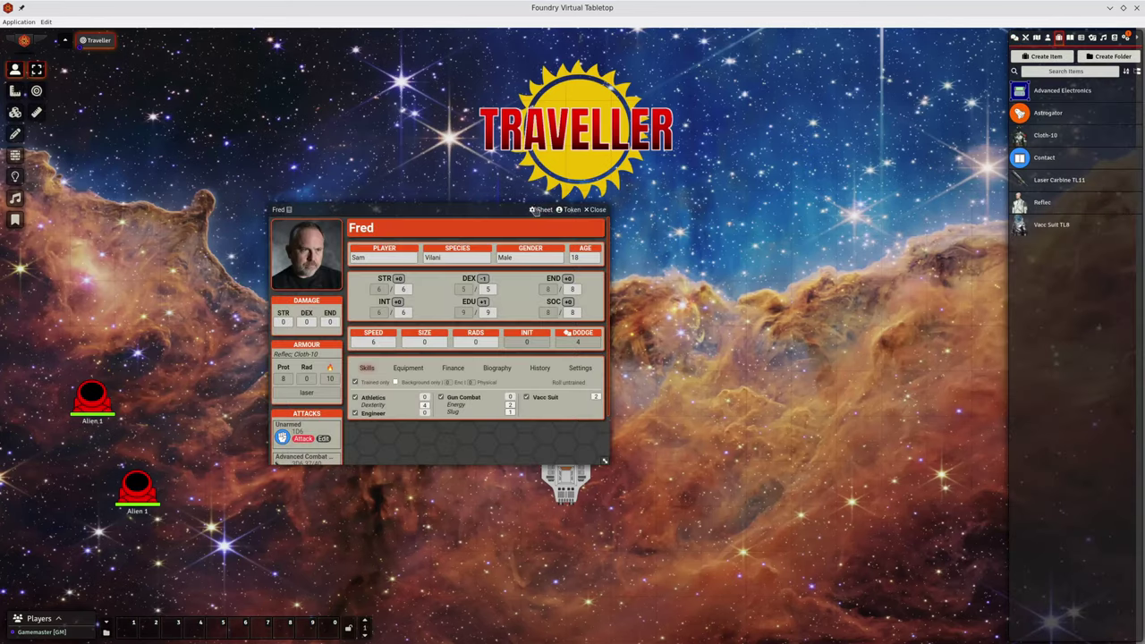
left_click(407, 368)
scroll(519, 351, "down", 1)
scroll(518, 326, "down", 3)
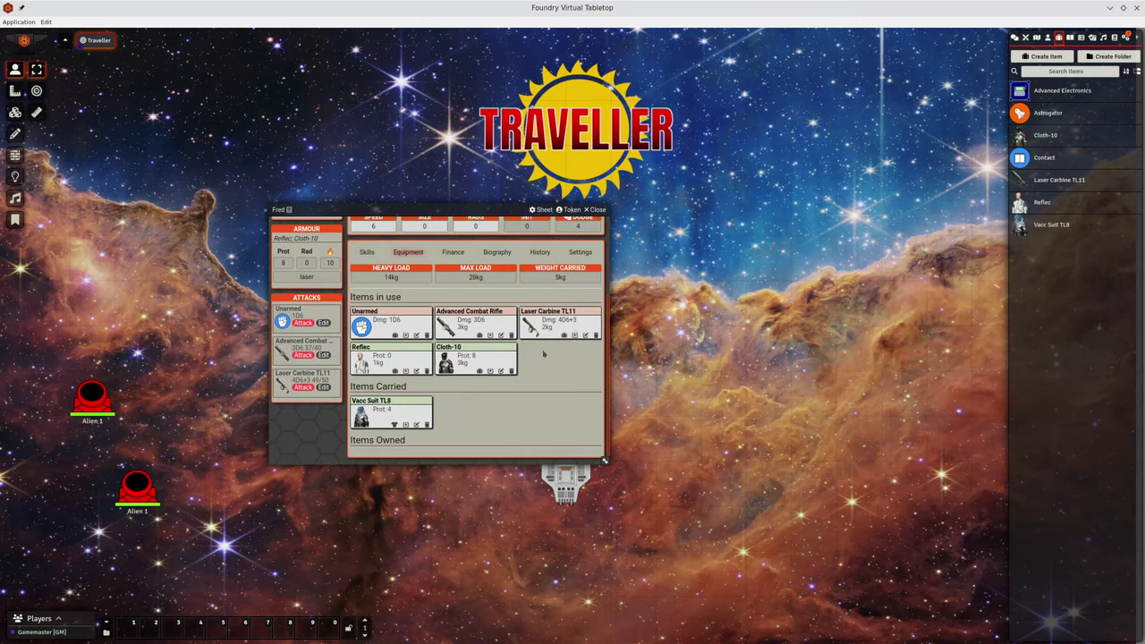
left_click(586, 336)
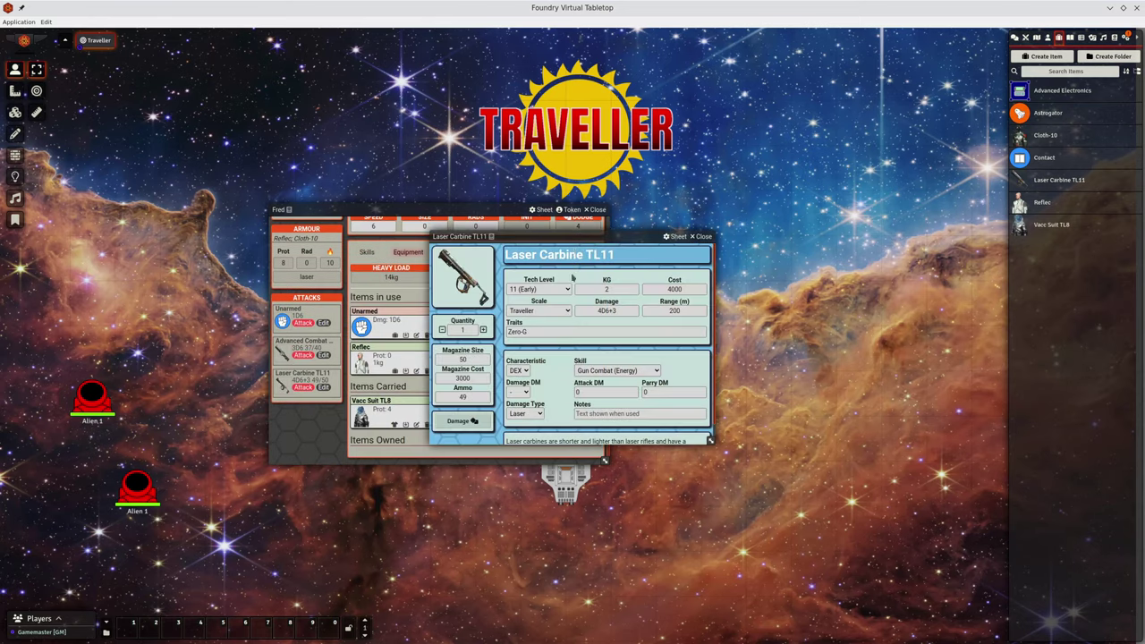
Move and enlarge the Laser Carbine TL11 sheet to fit its full description, and begin editing its traits.
left_click_drag(577, 221, 561, 156)
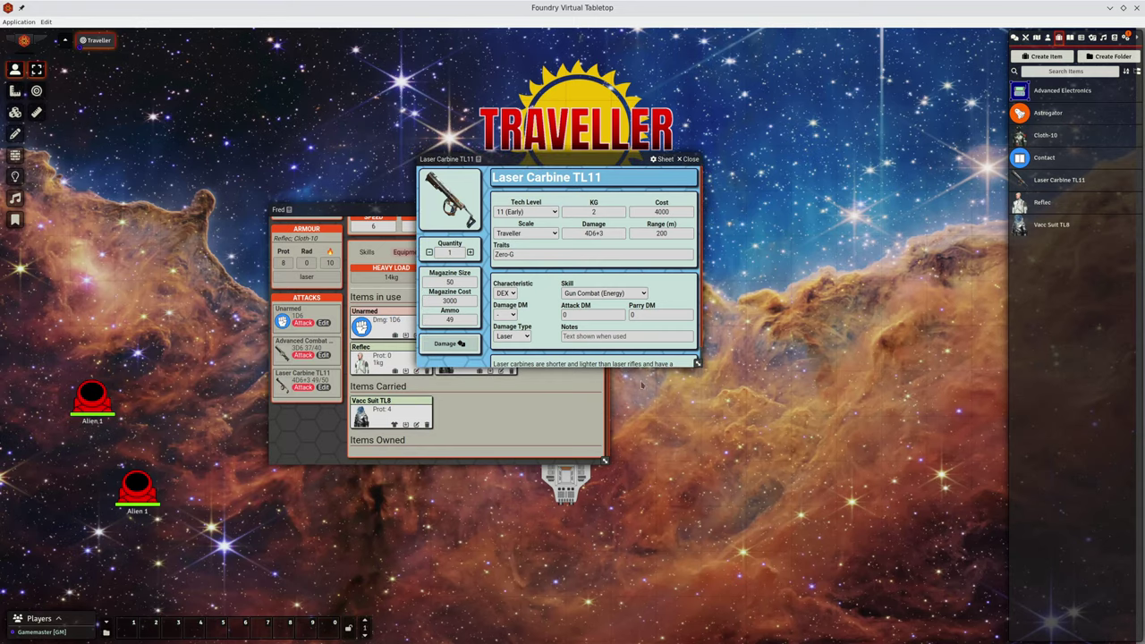
left_click_drag(698, 363, 702, 412)
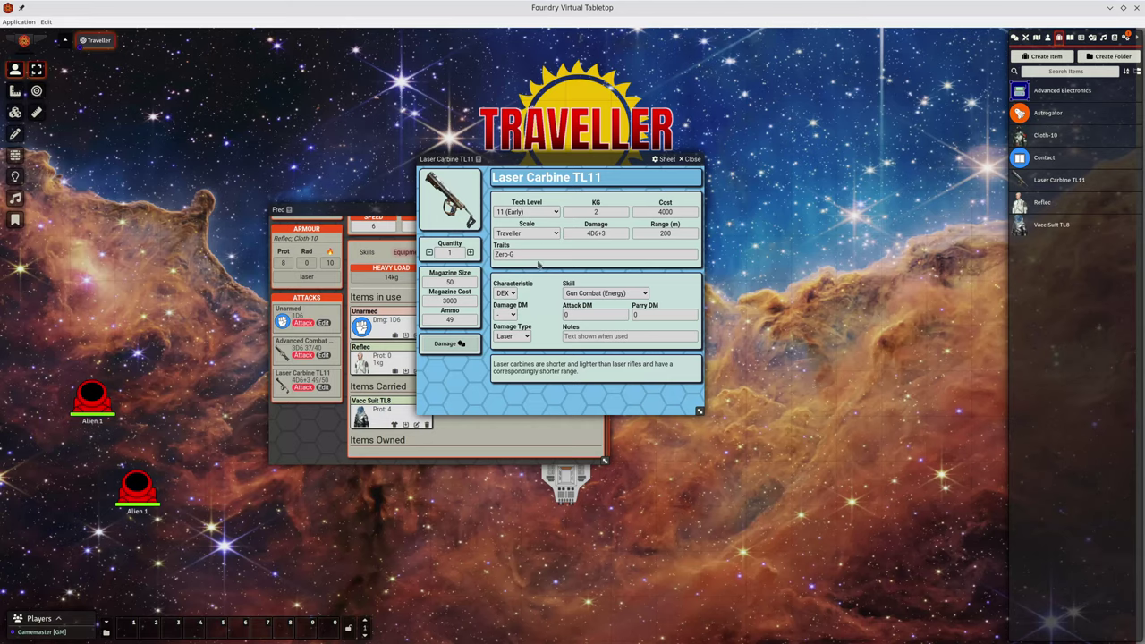
left_click(543, 254)
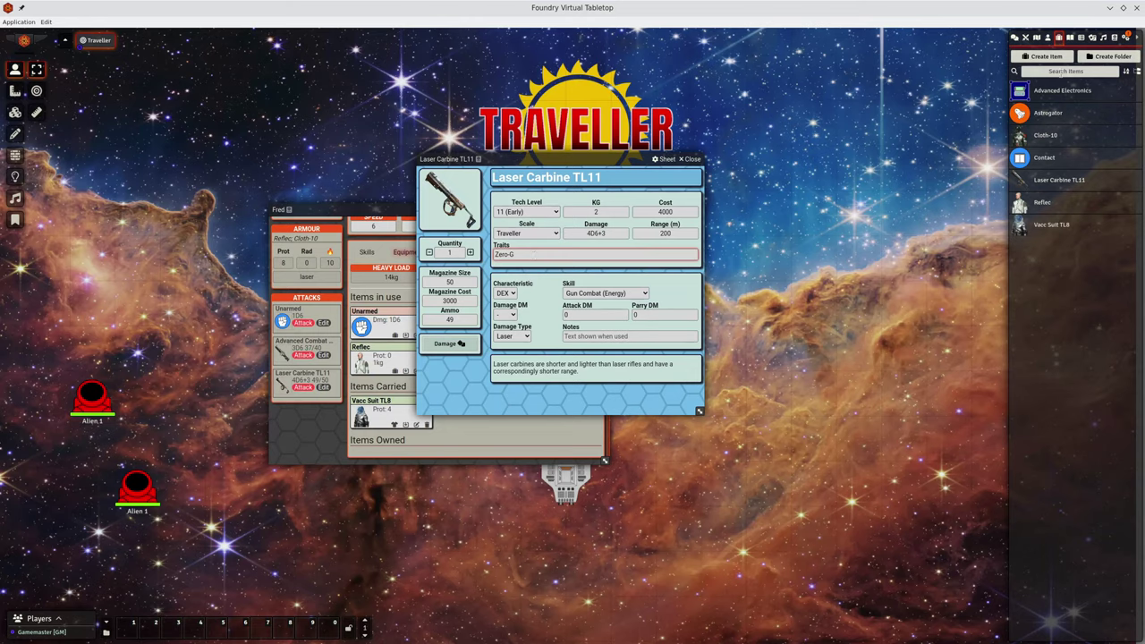
Open the Lion from the Terran Animals folder of the MgT2e Animals compendium, examine its behaviour and traits, and close it.
left_click(1113, 38)
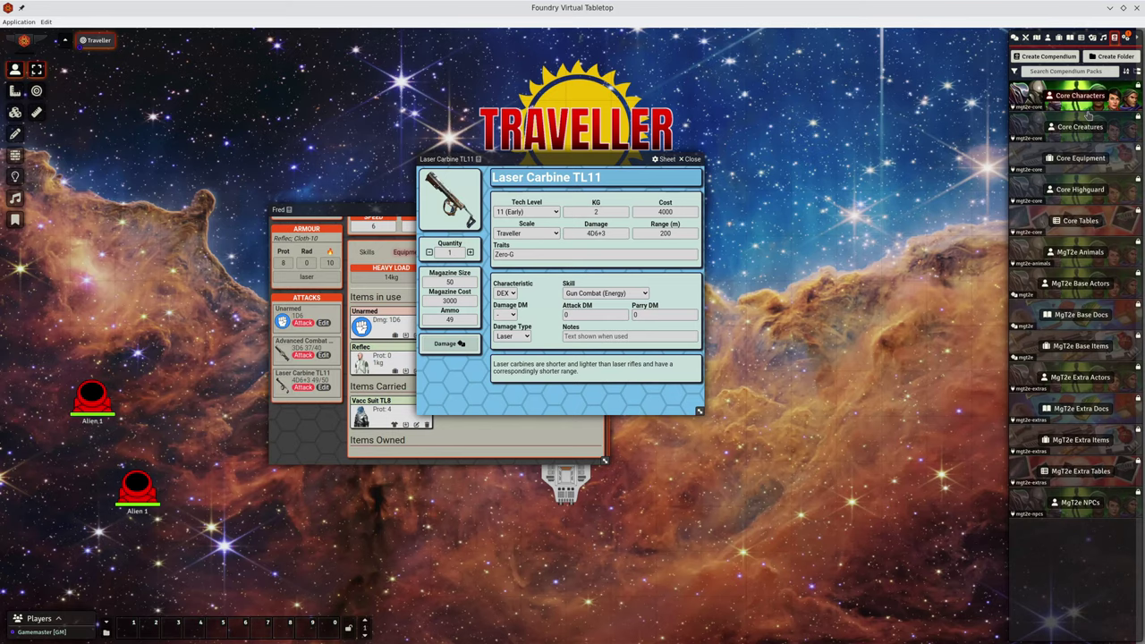
left_click(1046, 252)
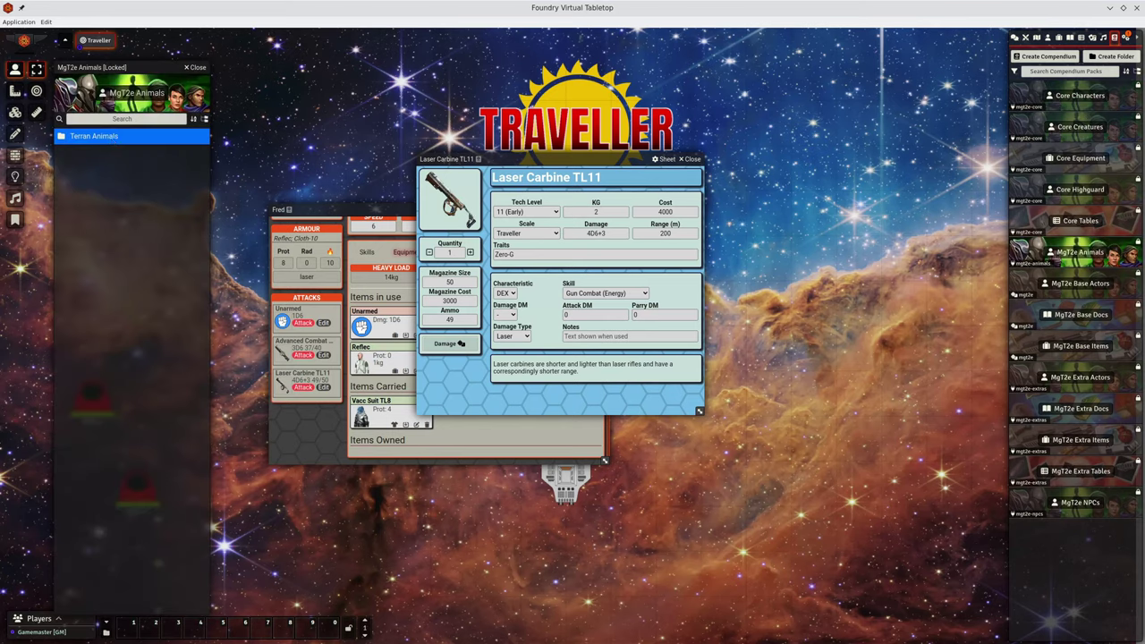
left_click(111, 137)
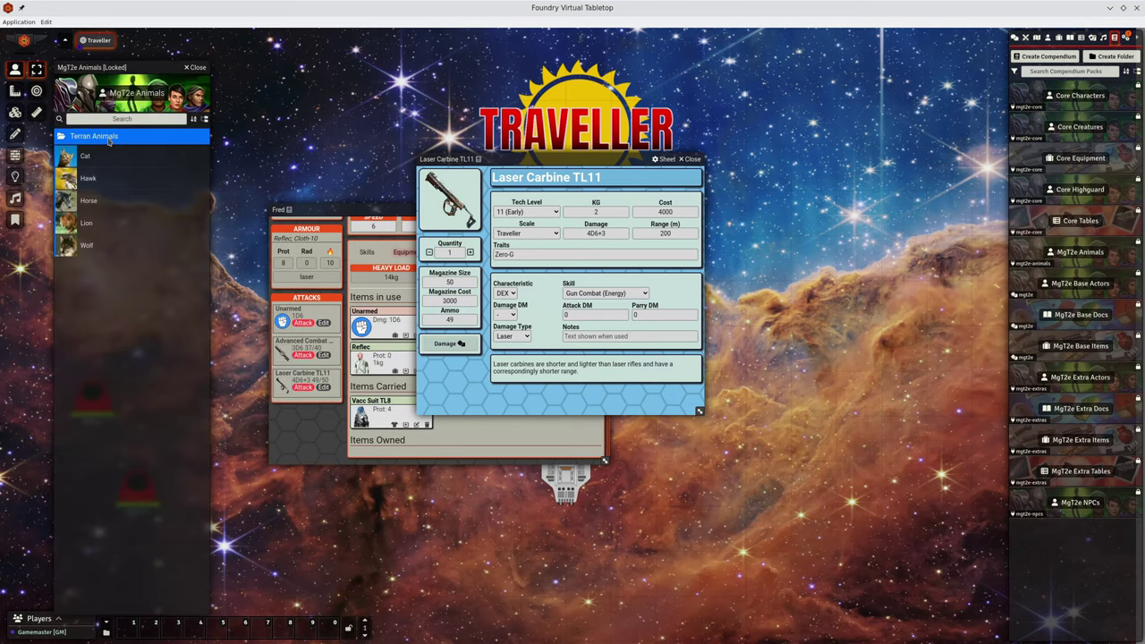
left_click(86, 223)
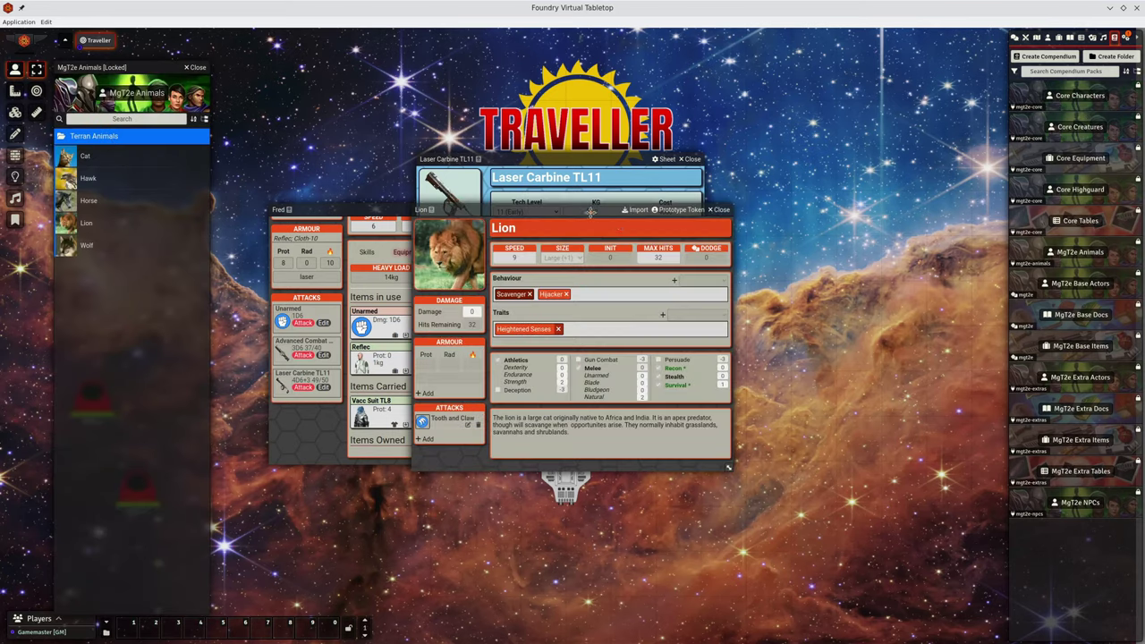
left_click_drag(594, 212, 817, 233)
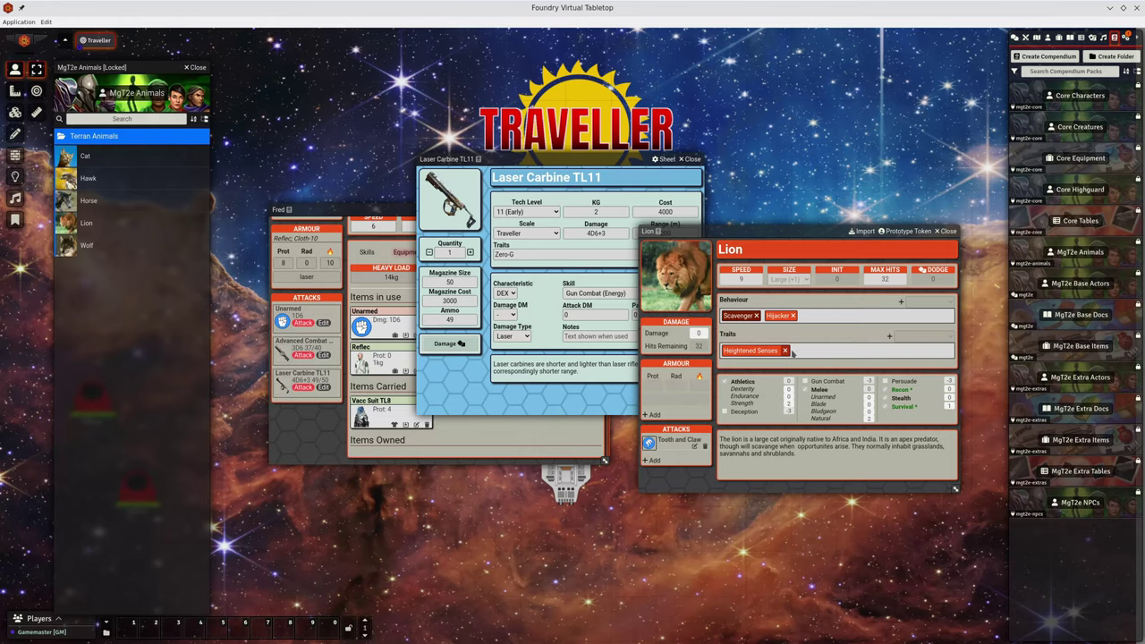
left_click(945, 230)
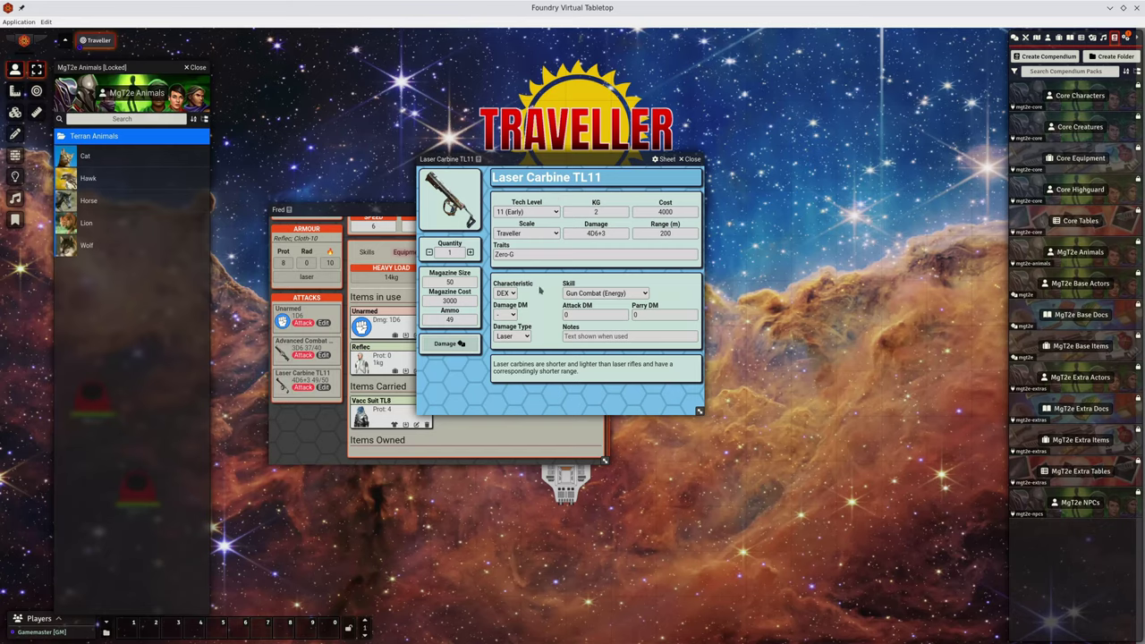
Add VeryBulky and AP 5 after Zero-G in the Laser Carbine TL11's traits.
left_click(547, 254)
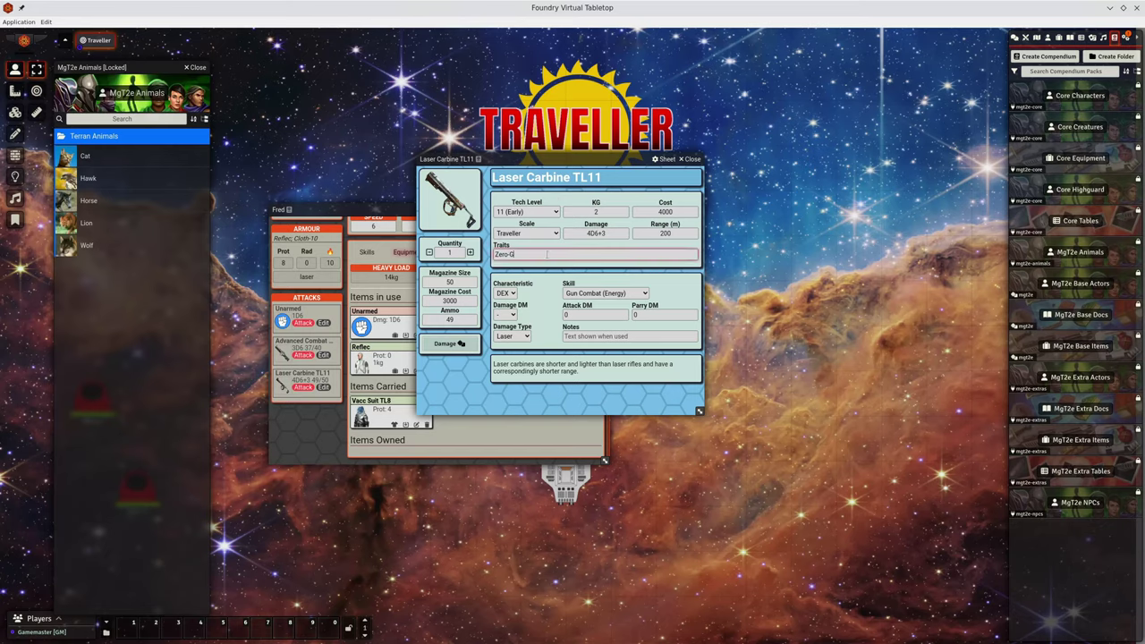
type(", Very Bulky, AP 5")
left_click(579, 277)
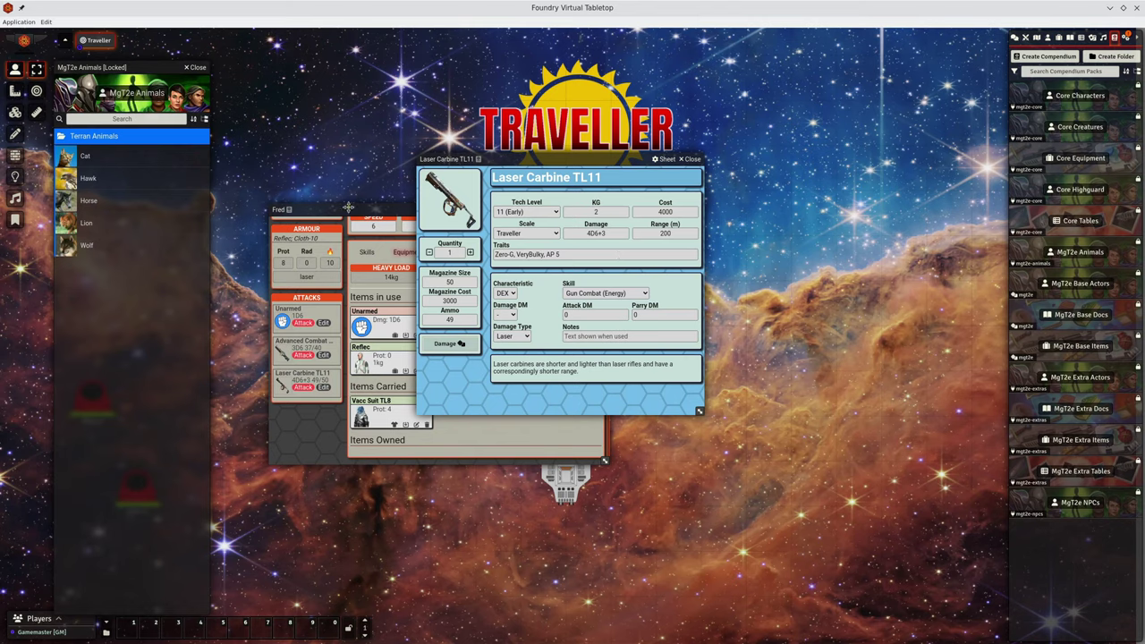
Open the Reflec armour from the character's equipment, examine its protection, energy value and energy types, and close it.
left_click(348, 207)
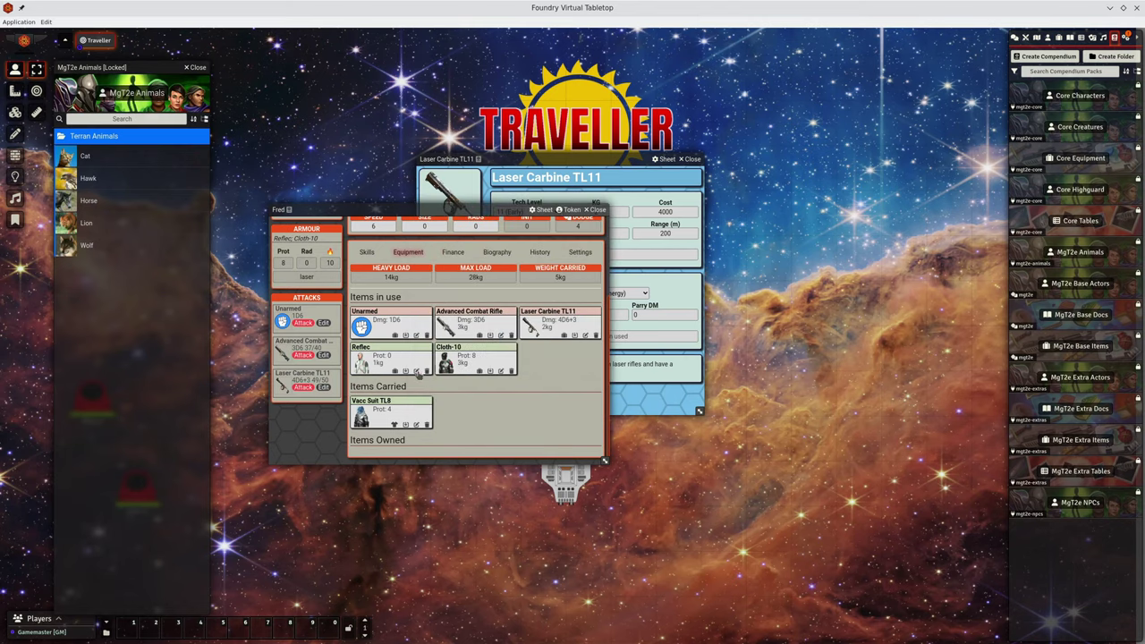
left_click(416, 370)
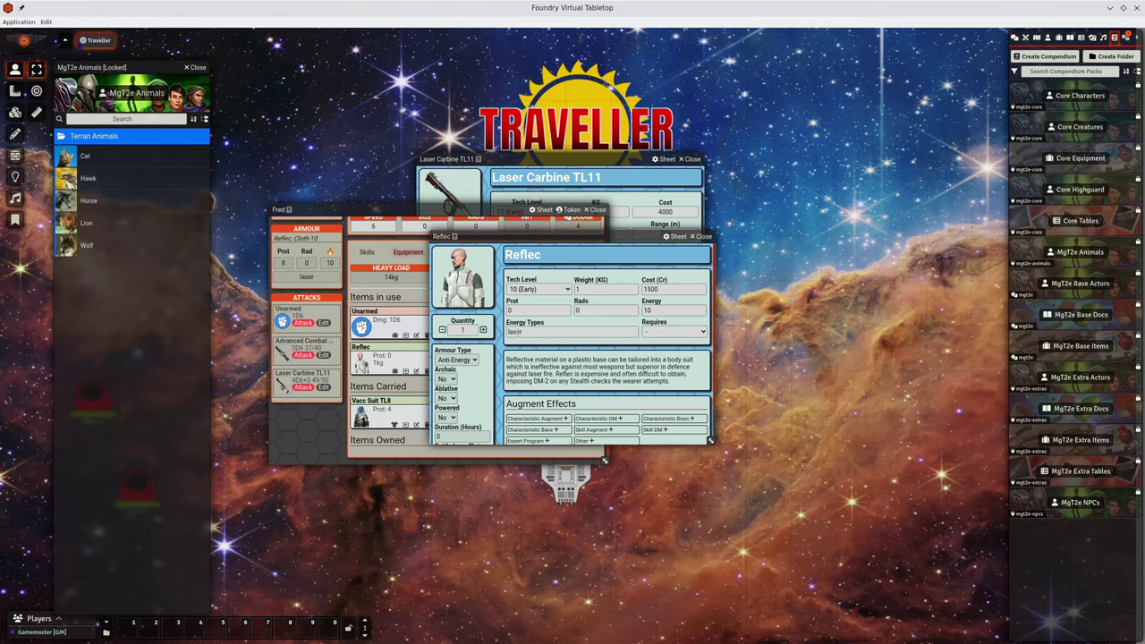
left_click(545, 331)
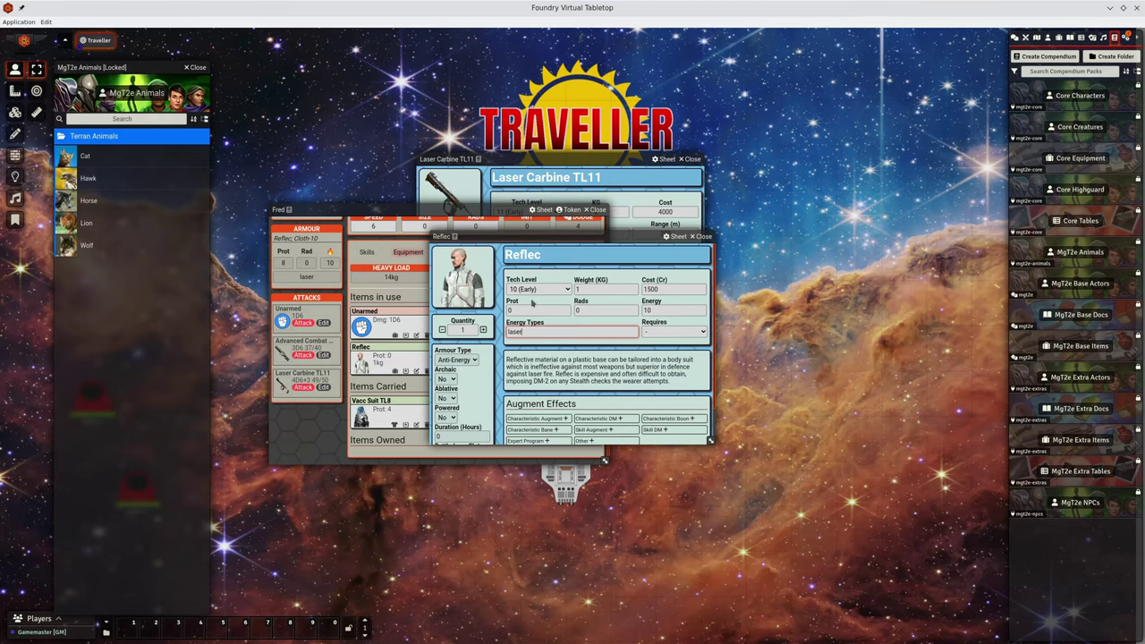
left_click(531, 310)
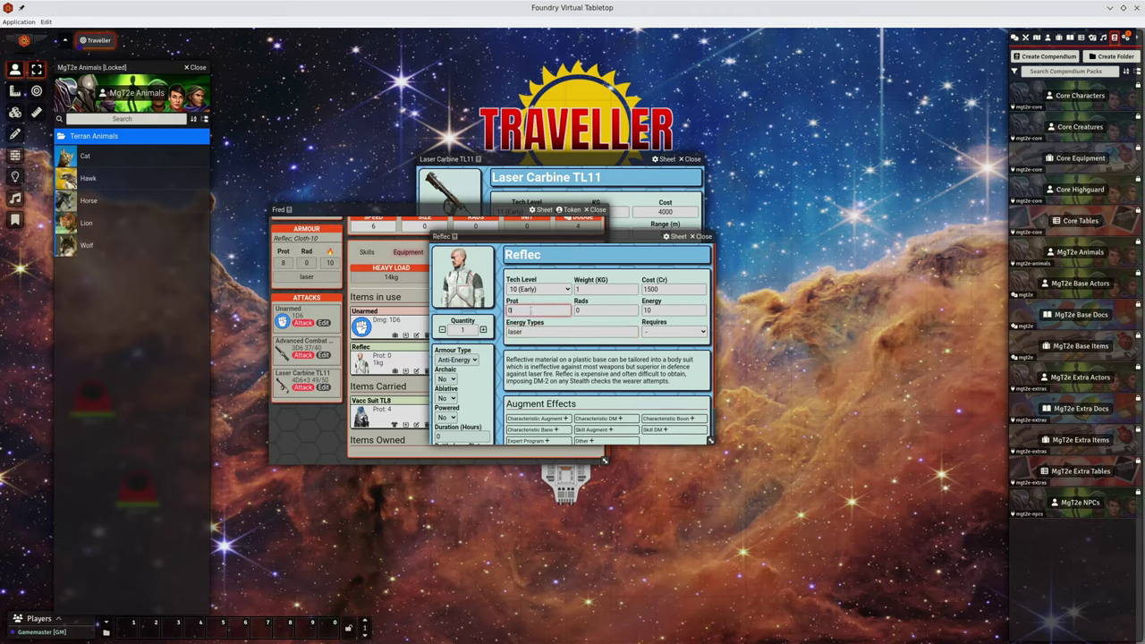
key("Tab")
key("Tab")
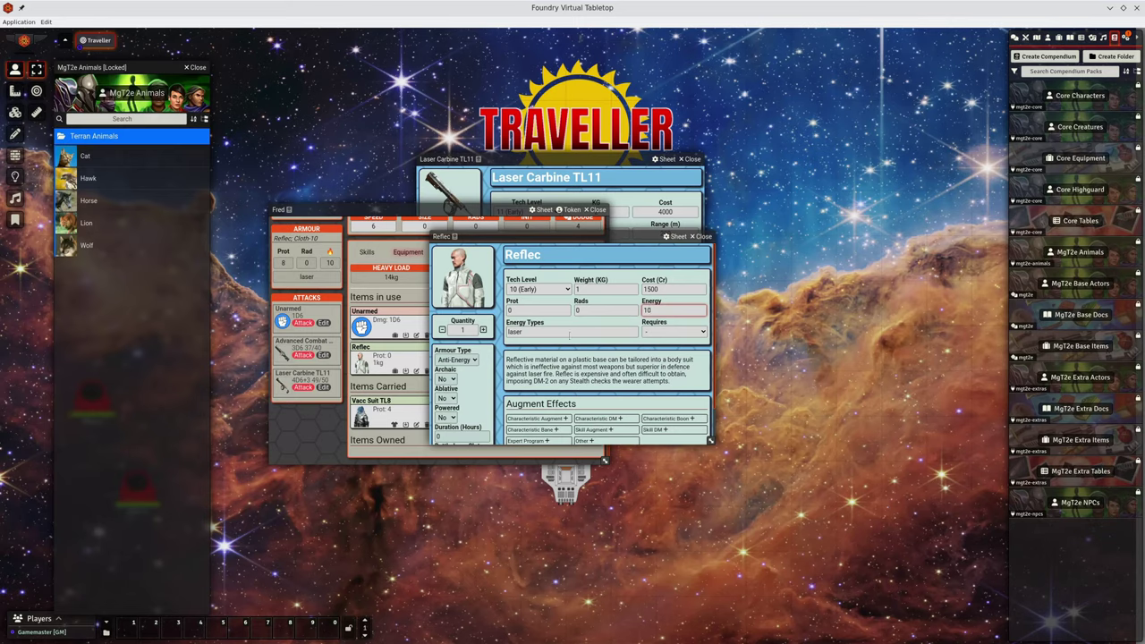
left_click(569, 334)
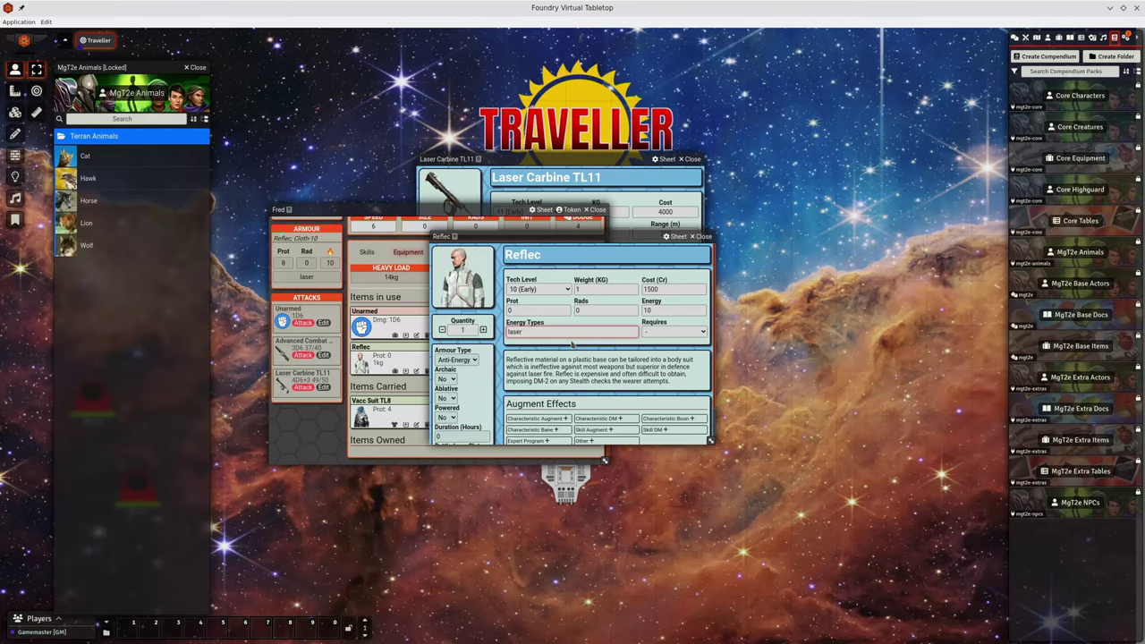
left_click_drag(628, 236, 646, 333)
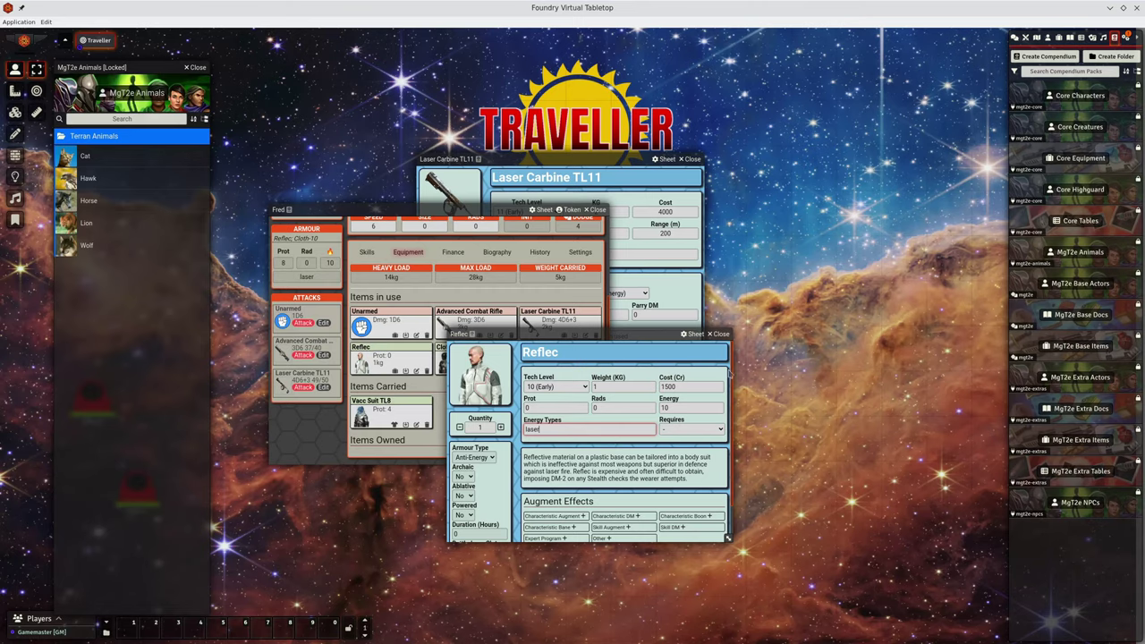
left_click(720, 334)
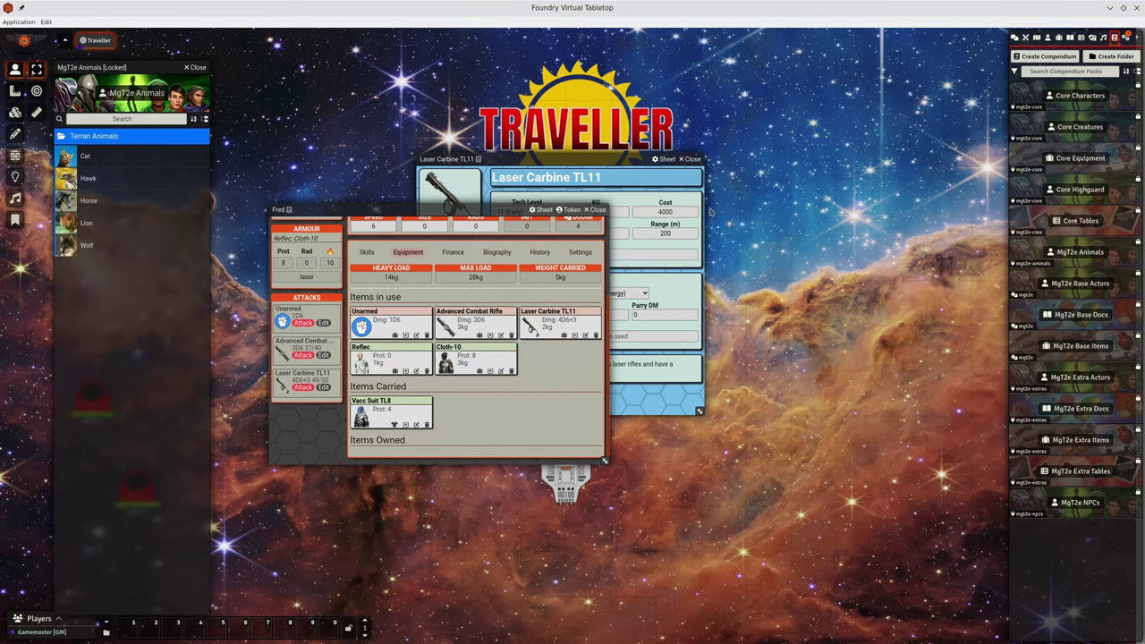
Close the Laser Carbine TL11 sheet, and move and enlarge the character sheet to fit characteristics, armour and carried items.
left_click(693, 159)
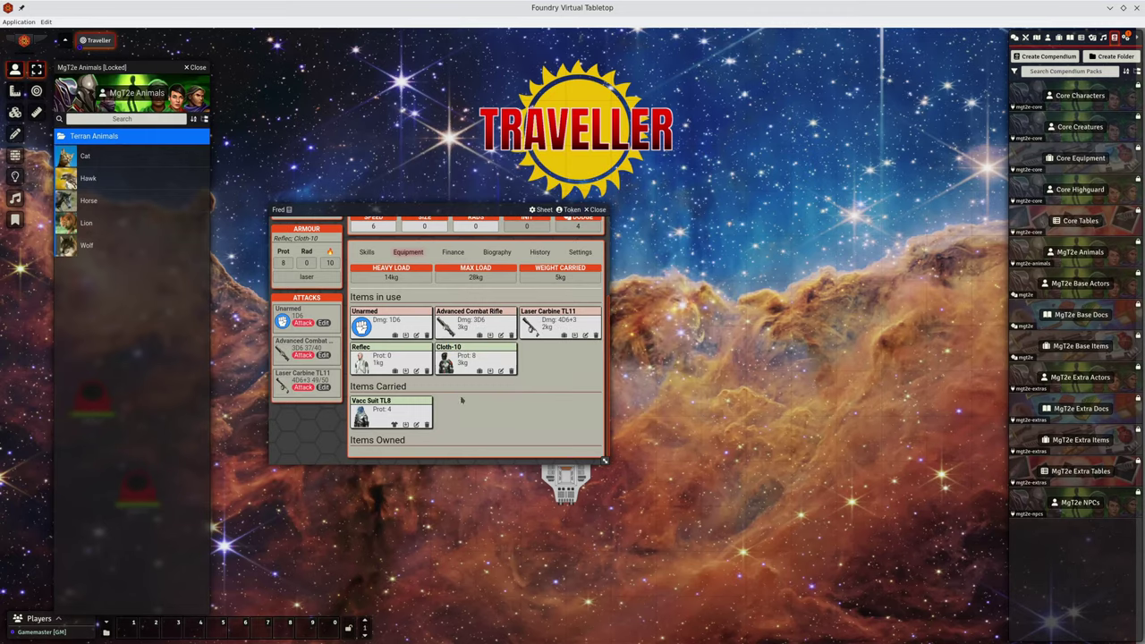
scroll(463, 400, "up", 3)
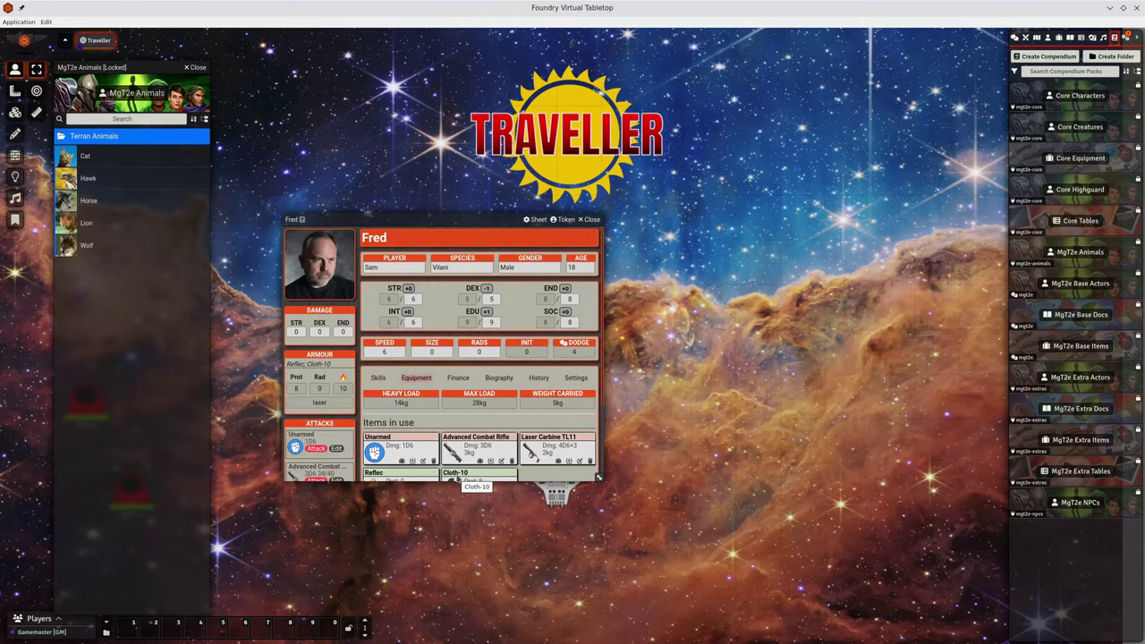
left_click_drag(396, 219, 562, 157)
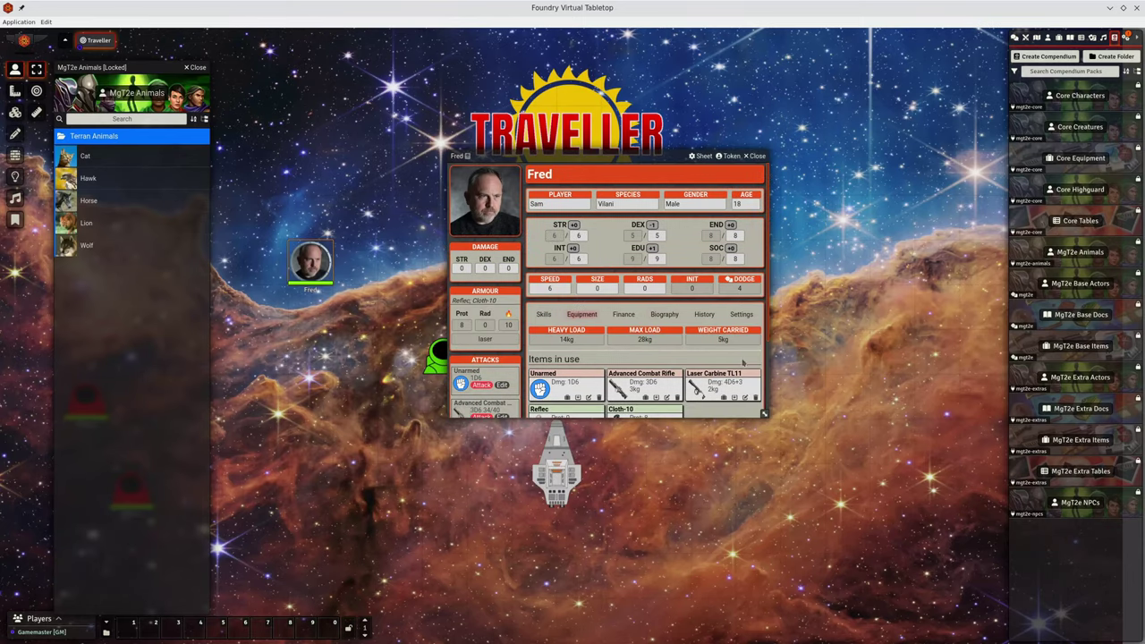
left_click_drag(765, 414, 796, 493)
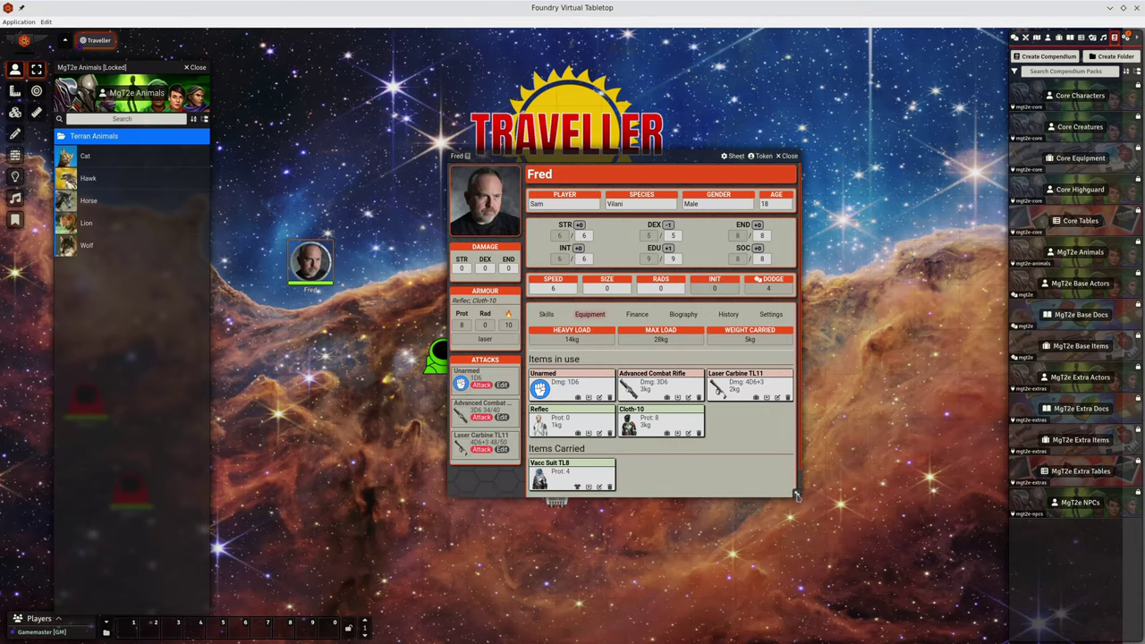
Apply 2 points of damage to the character's END from the Laser Carbine TL11 attack in the chat log.
left_click(1014, 39)
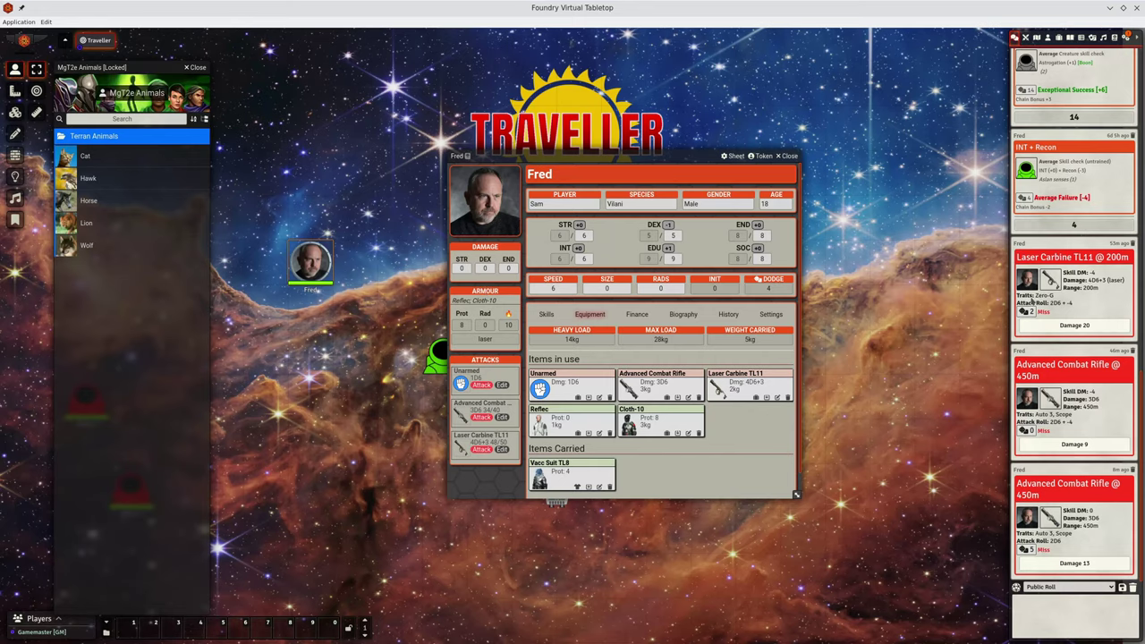
left_click(1068, 327)
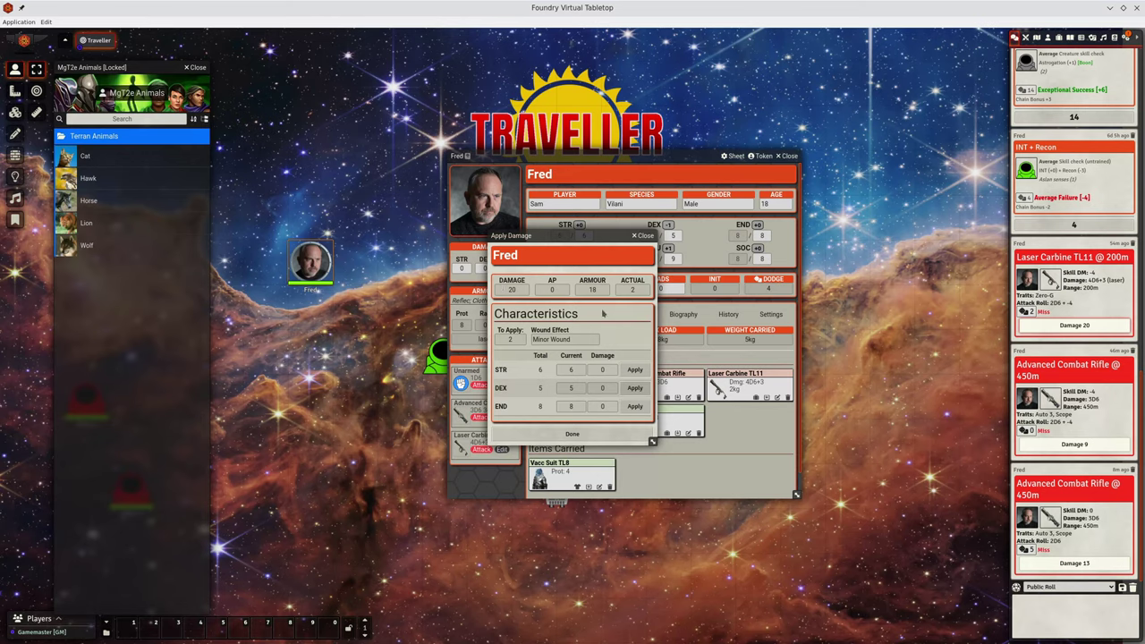
left_click_drag(572, 236, 688, 237)
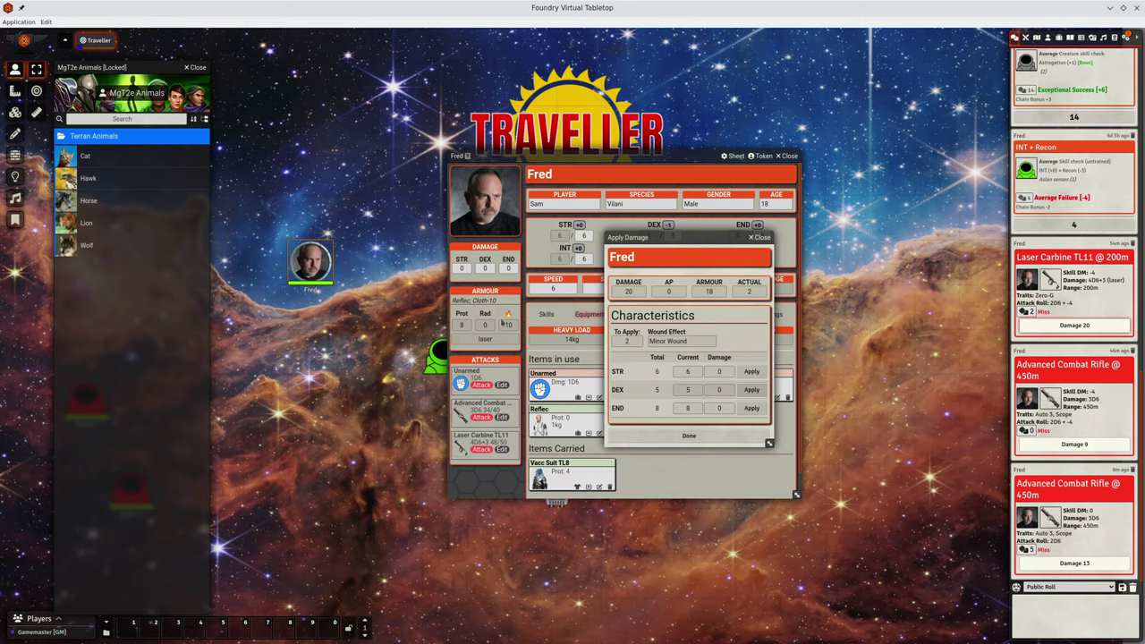
left_click(720, 414)
type("2")
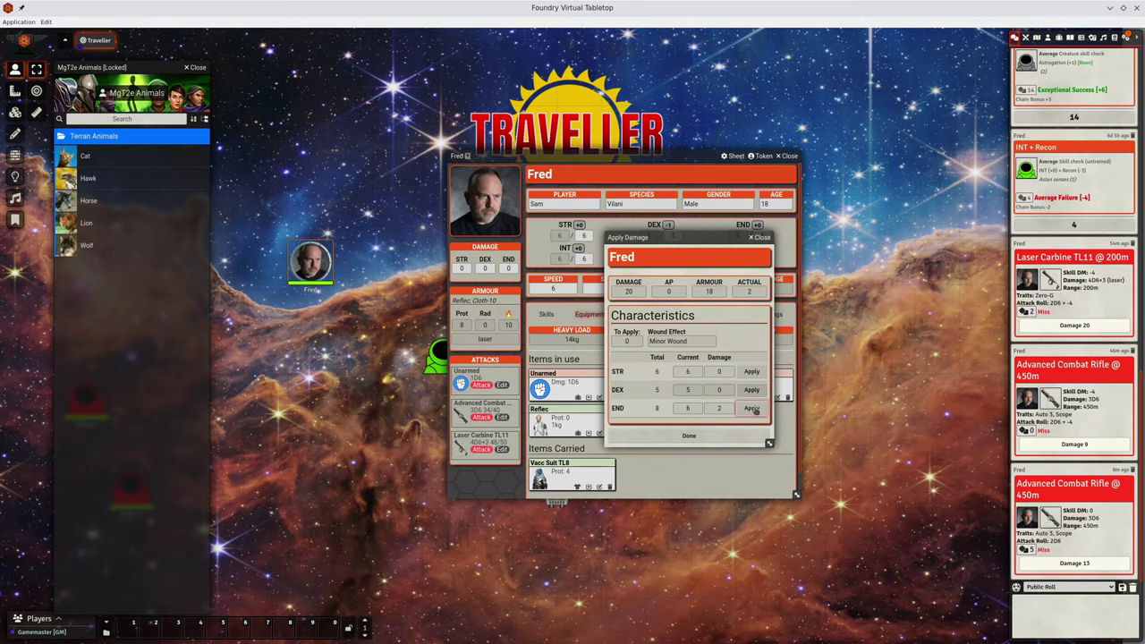
left_click(688, 436)
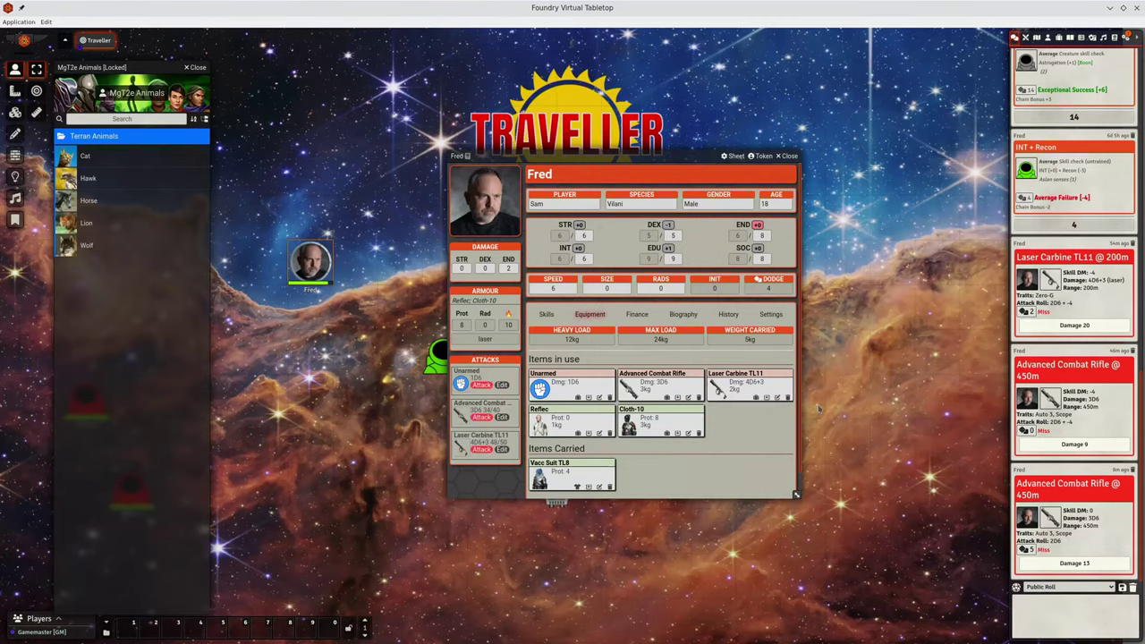
Apply 5 points of damage to the character's END from the Advanced Combat Rifle attack that rolled 13 damage.
left_click(1064, 565)
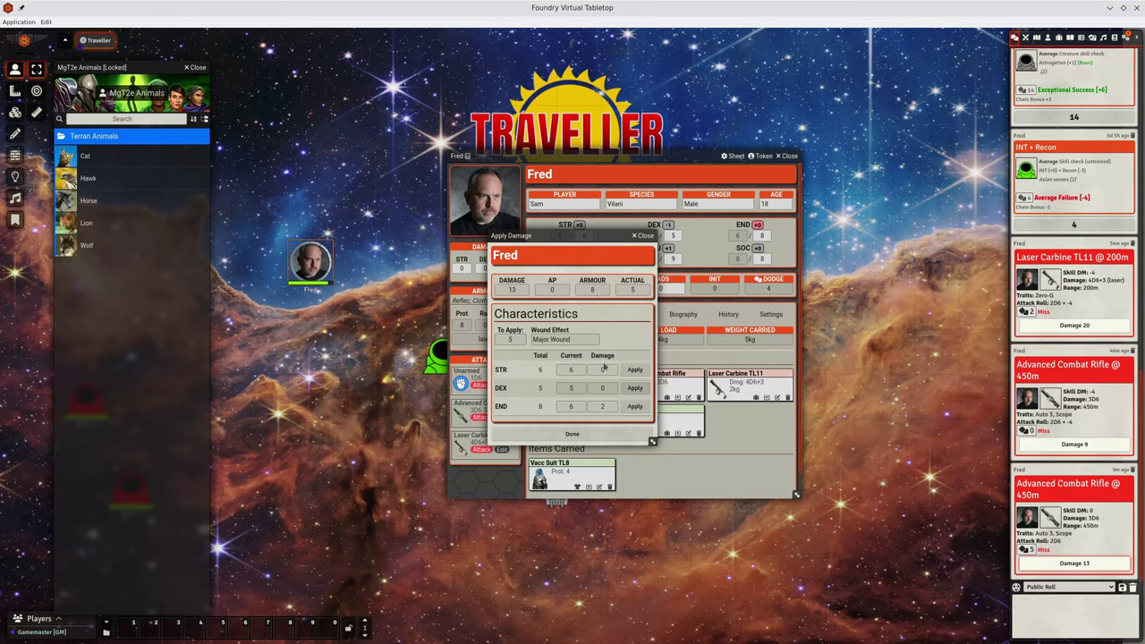
left_click(634, 406)
left_click(594, 438)
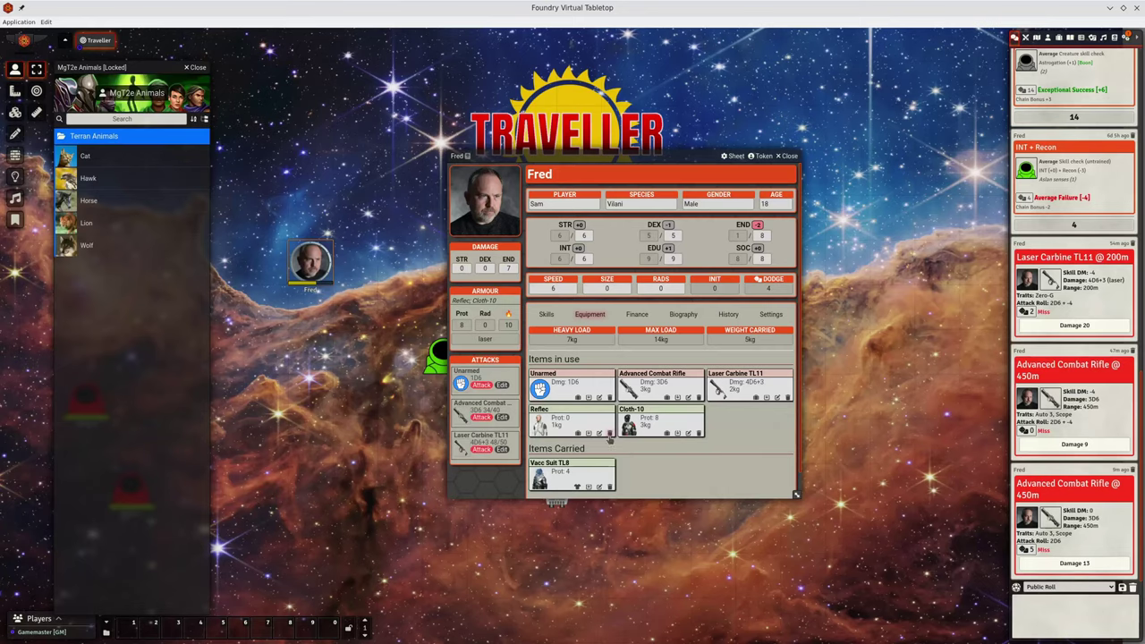
Take the Reflec out of the items in use, and apply the Laser Carbine TL11 attack's damage to END, DEX and STR.
left_click(588, 434)
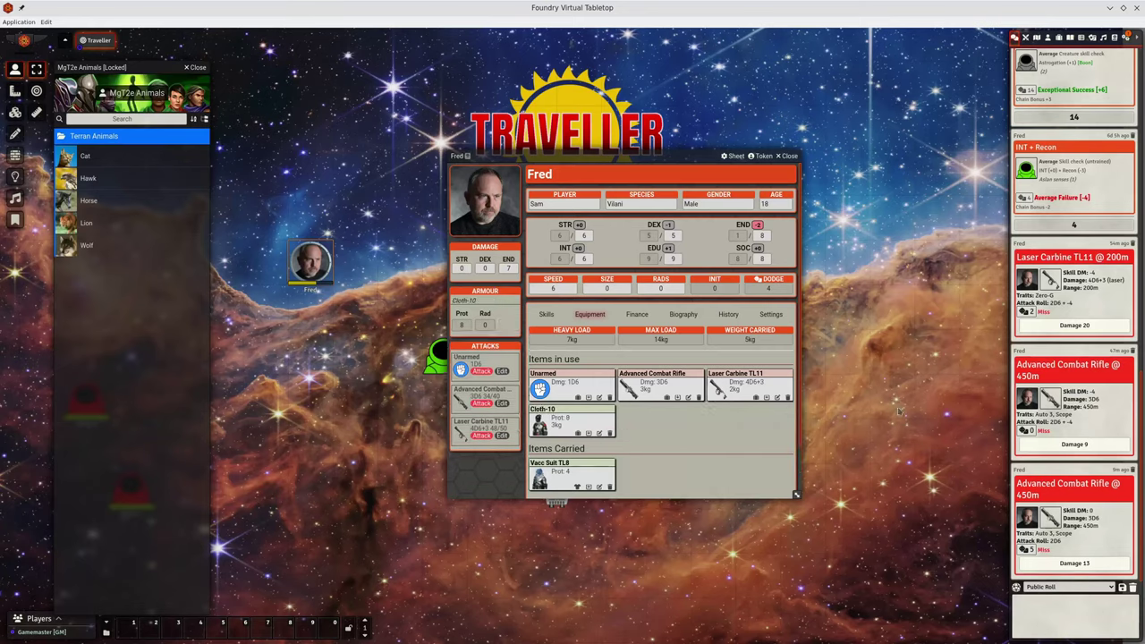
left_click_drag(1078, 325, 664, 315)
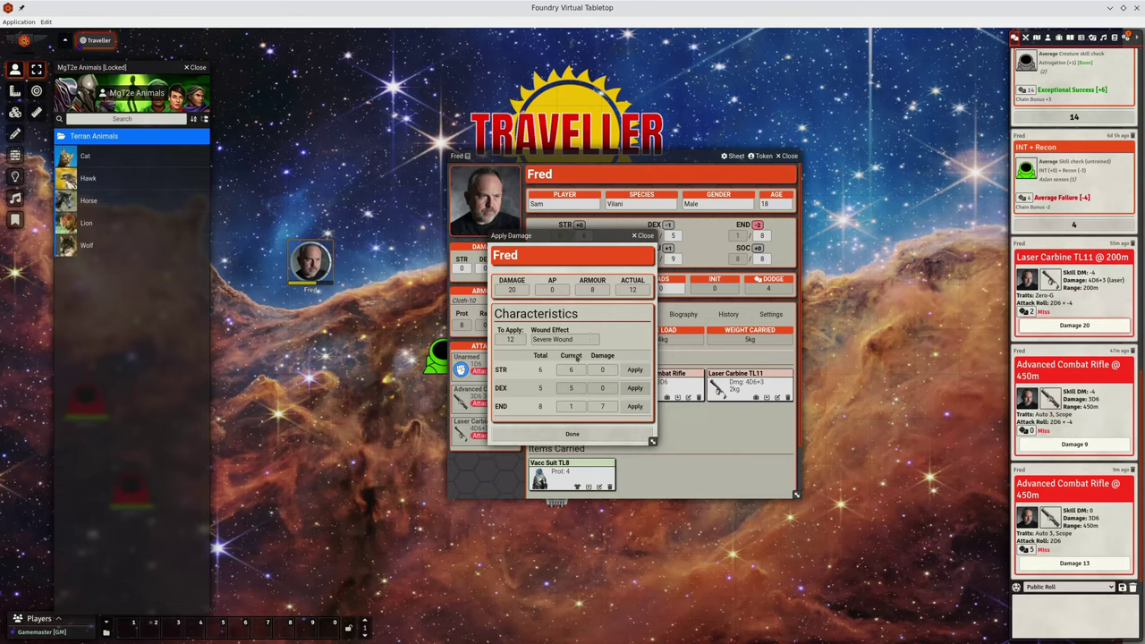
left_click(634, 407)
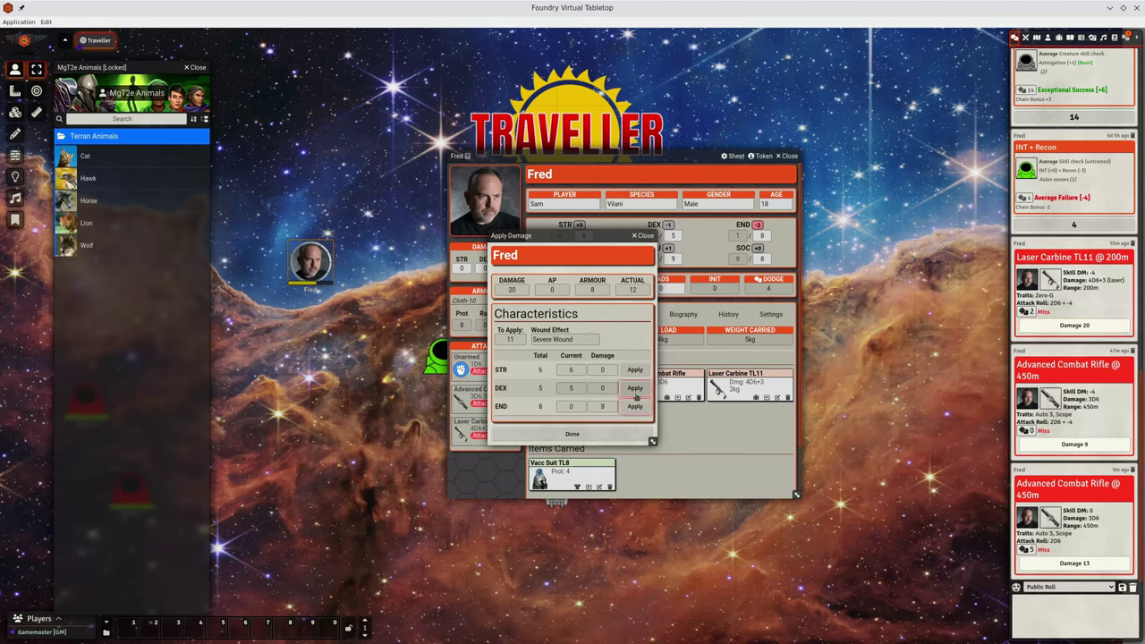
left_click(634, 388)
left_click(635, 370)
left_click(573, 433)
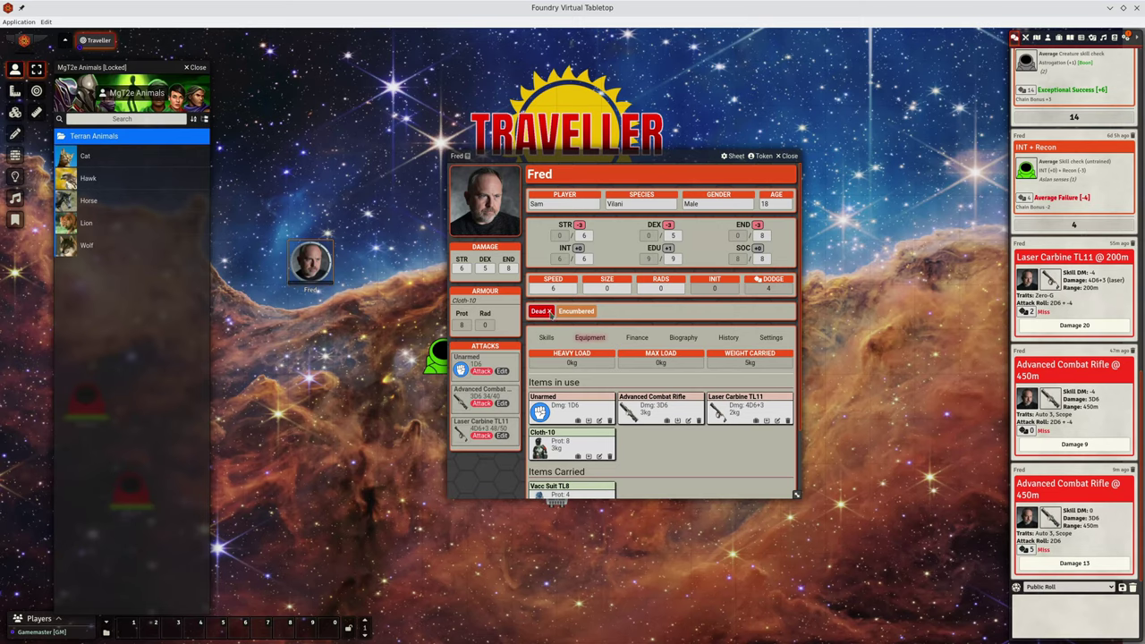
Reset the character's END and STR damage to 0 and remove the Unconscious status.
type("0")
key("Return")
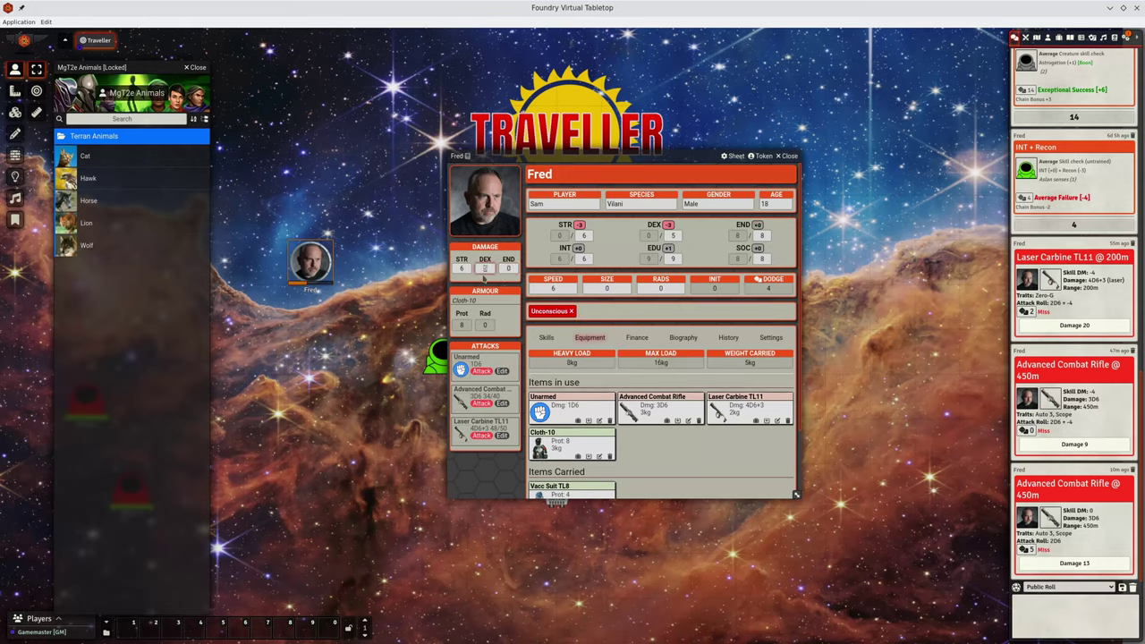
left_click(571, 310)
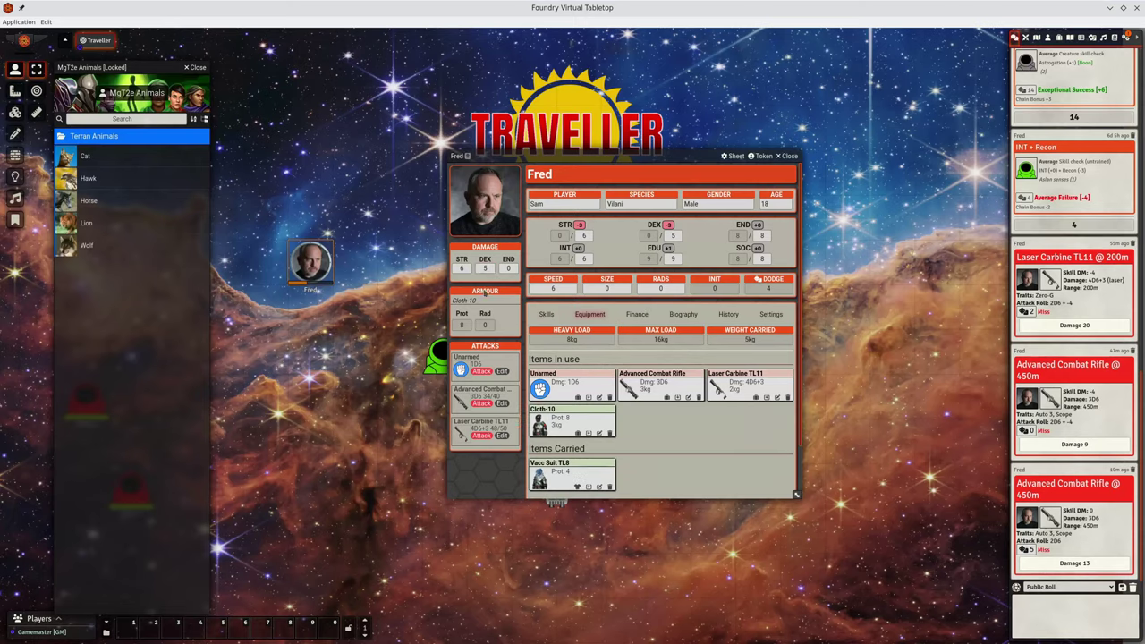
left_click(462, 268)
type("0")
key("Return")
Use the character's Dodge reaction and clear the Reaction status it adds.
left_click(759, 284)
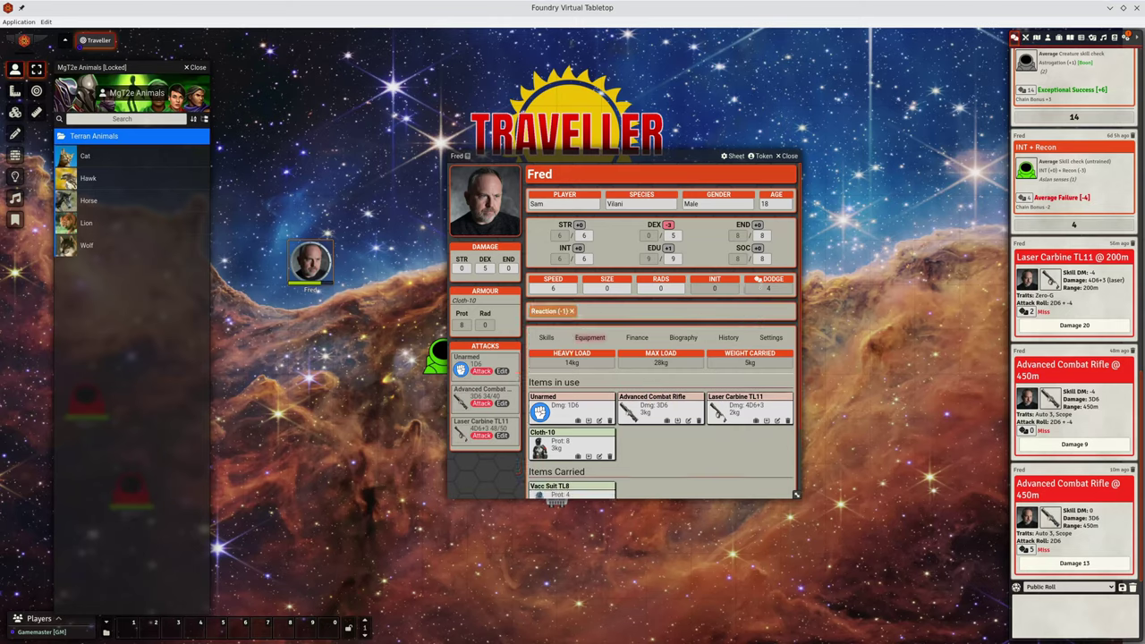
left_click(757, 280)
left_click(572, 311)
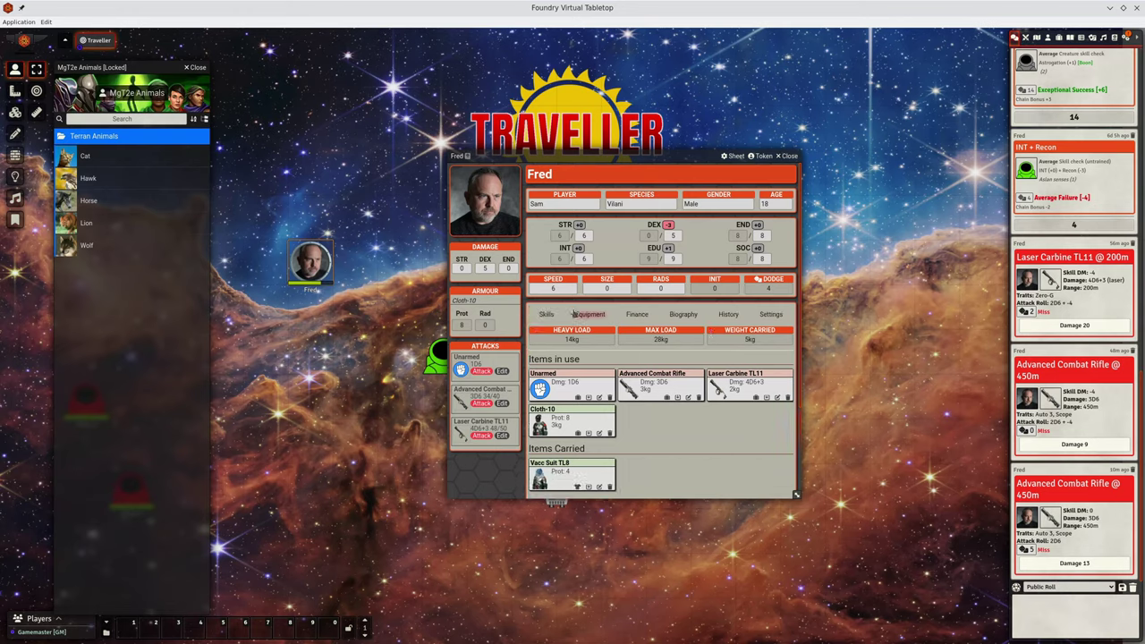